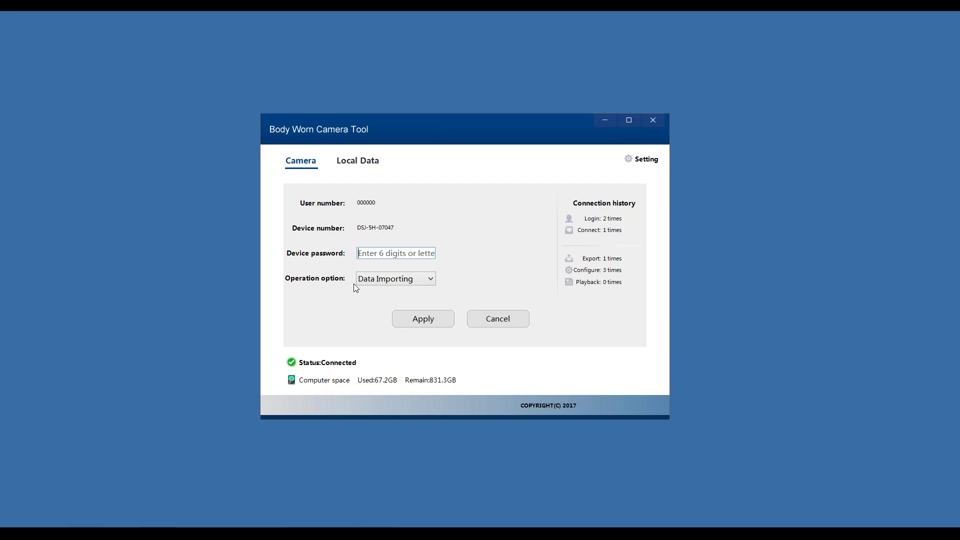
- Select Parameter Setting as the operation and type the device password
left_click(366, 255)
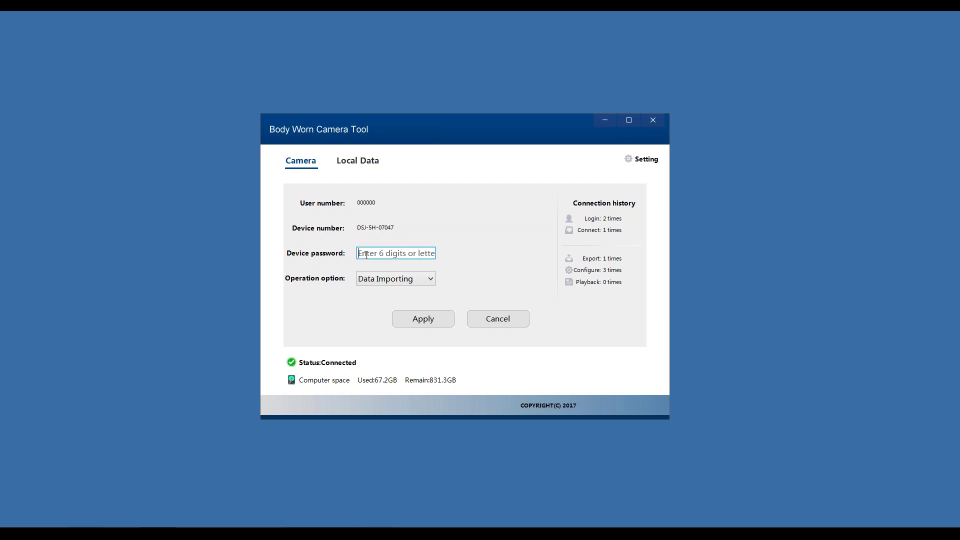
left_click(368, 283)
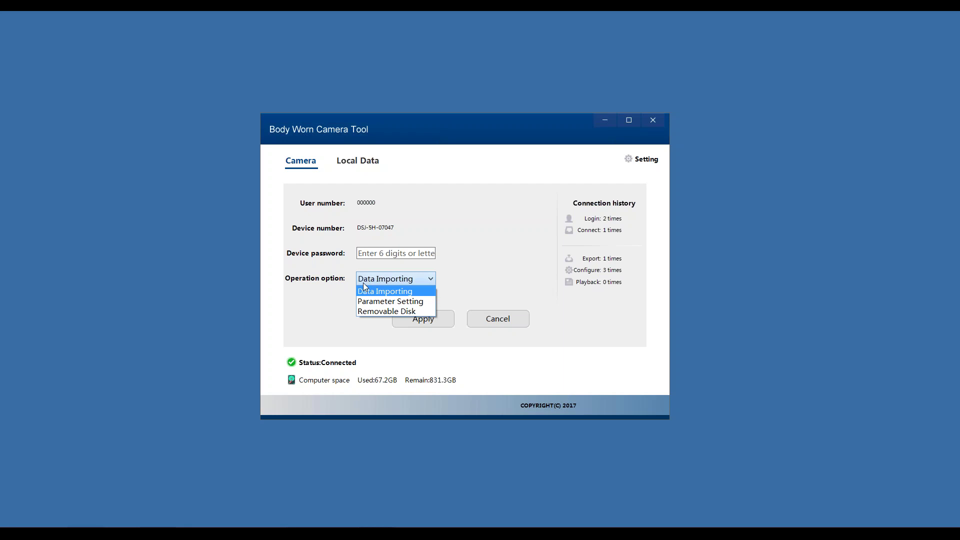
left_click(375, 206)
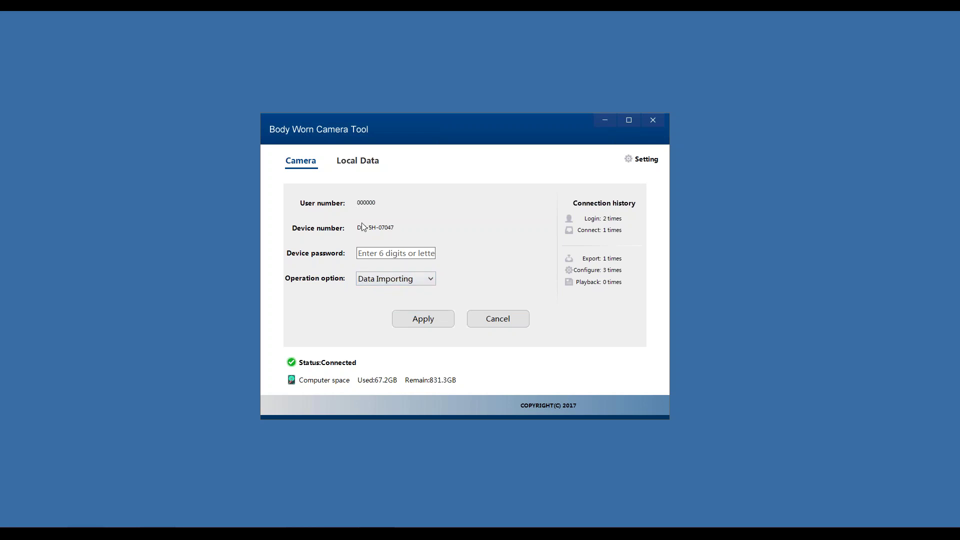
left_click(431, 280)
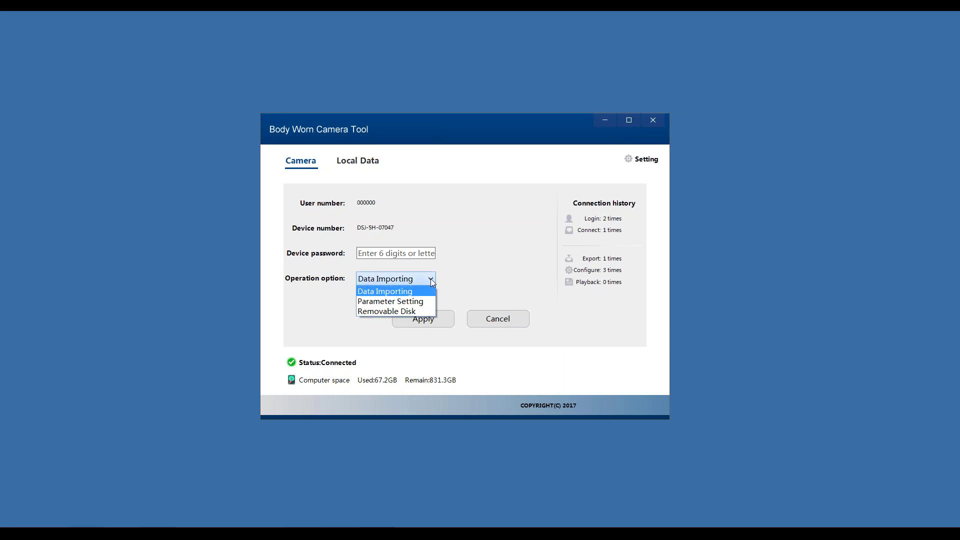
left_click(415, 302)
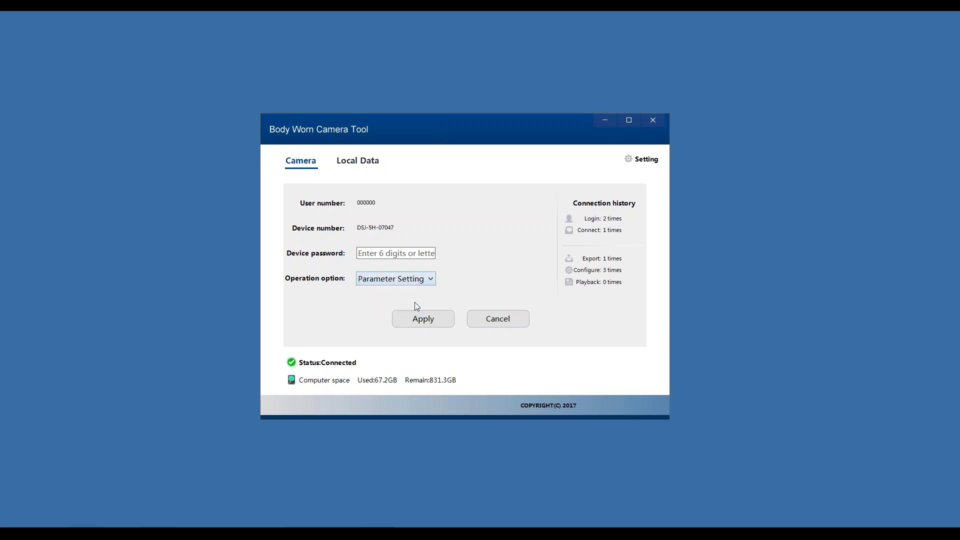
left_click(399, 252)
type("0000")
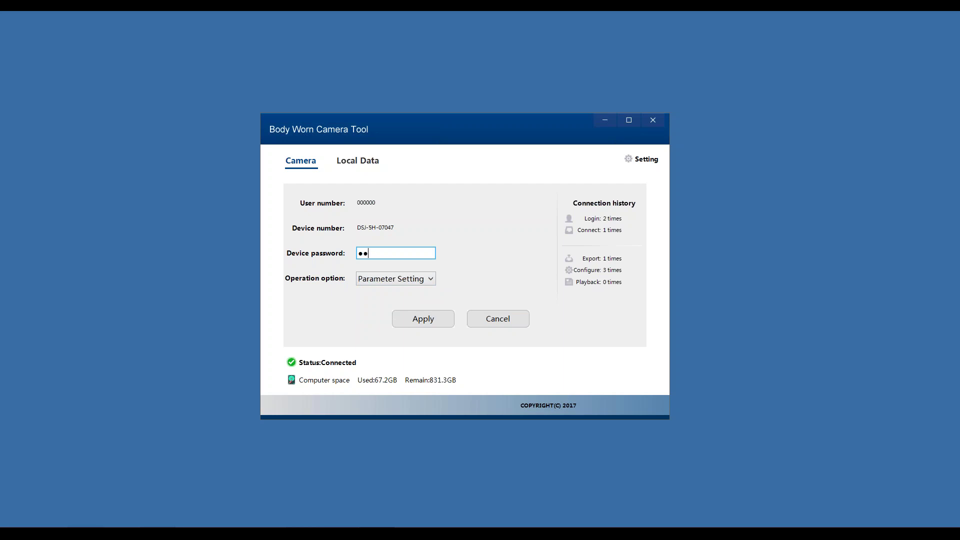
type("00")
- Apply the login to open the camera Parameters, leaving Video at 2304x1296P 30fps
left_click(423, 319)
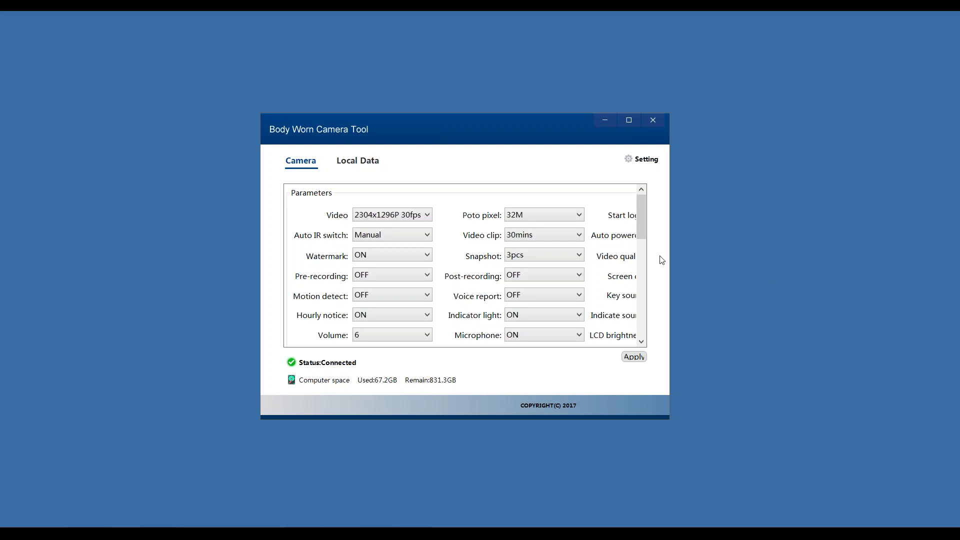
left_click(426, 215)
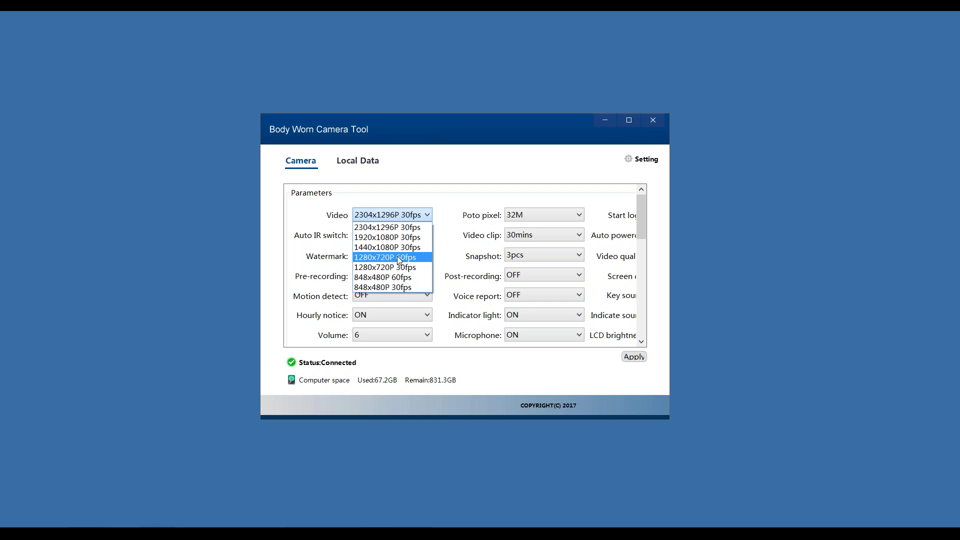
left_click(456, 236)
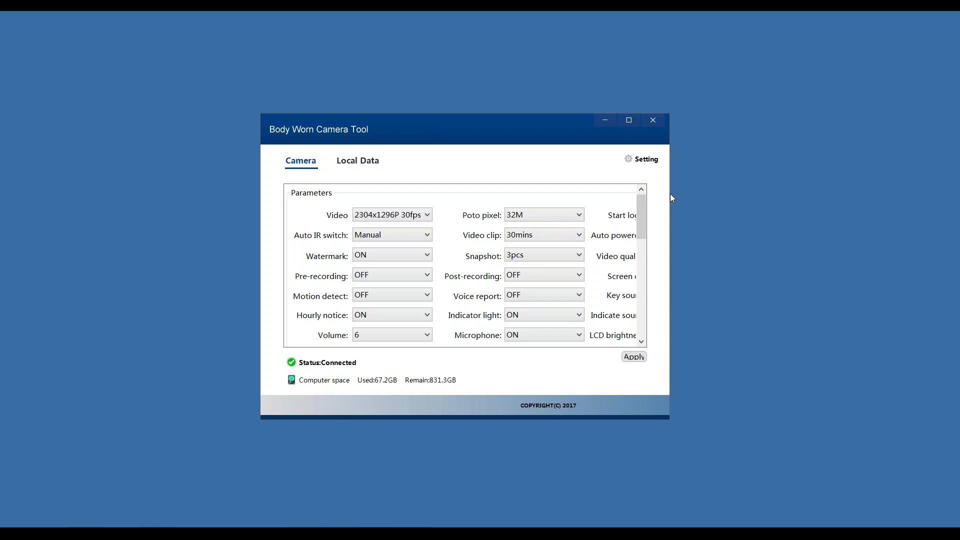
- Widen the window and check Video clip (30mins) and Auto poweroff (OFF) without changing them
left_click_drag(669, 196, 806, 197)
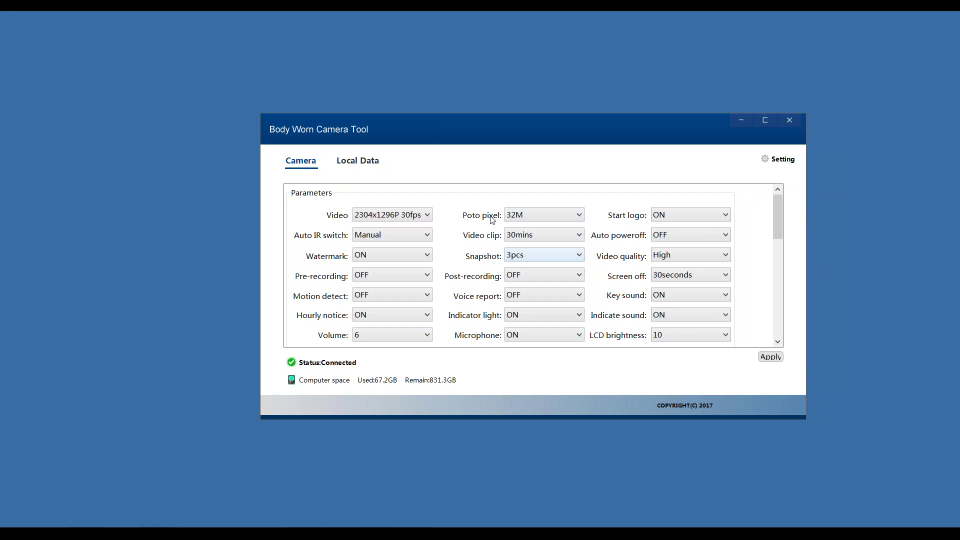
left_click(541, 238)
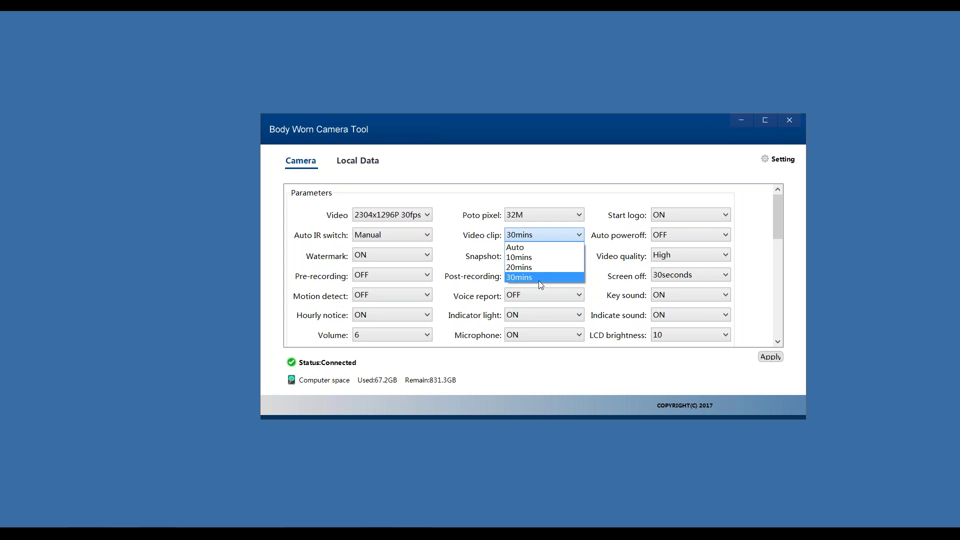
left_click(661, 220)
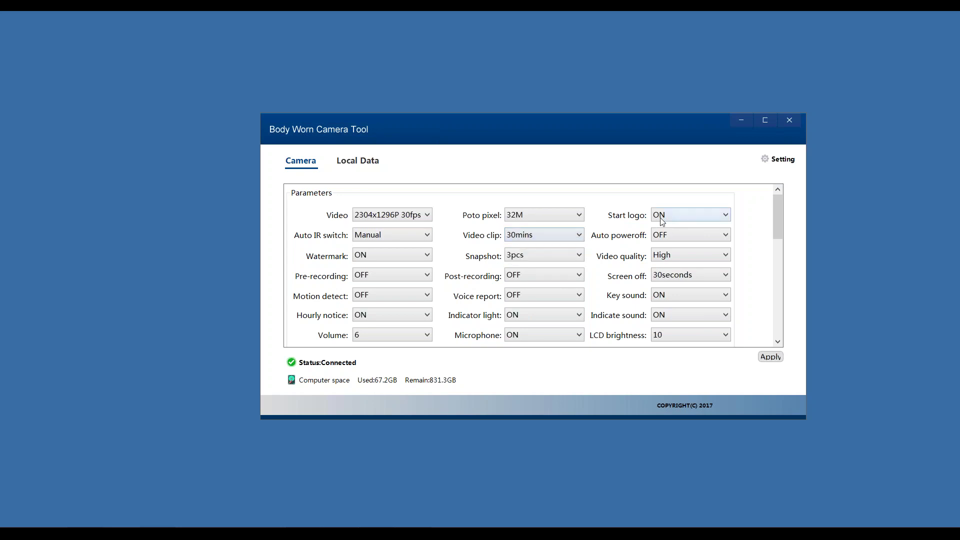
left_click(677, 238)
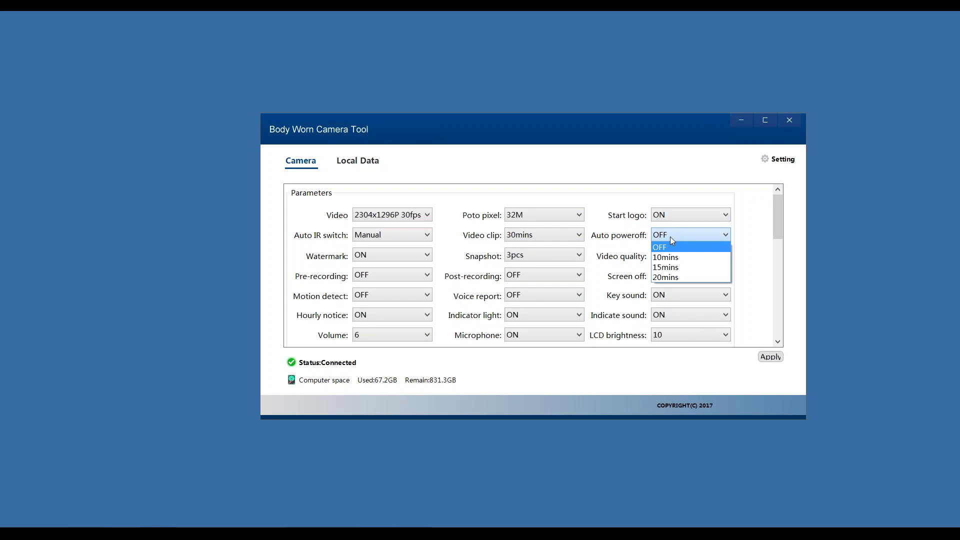
left_click(751, 236)
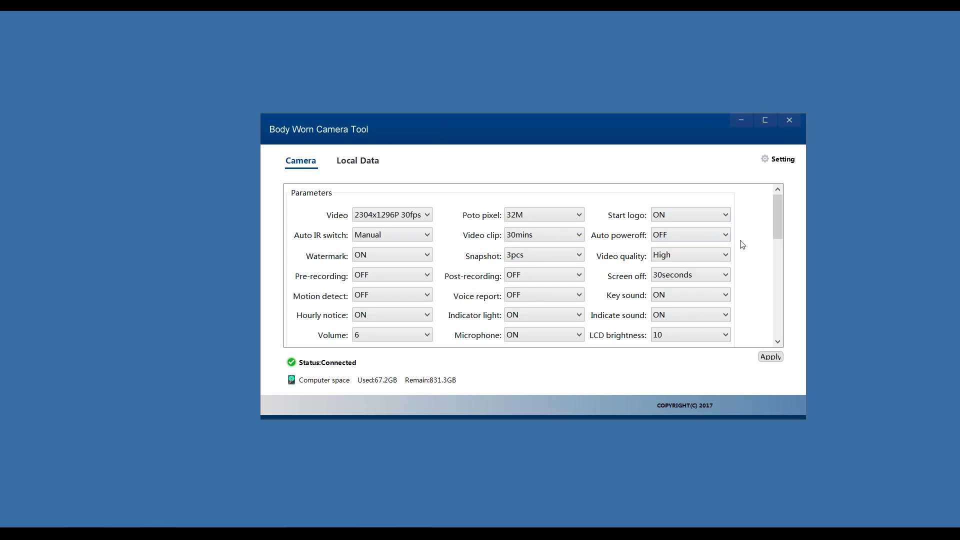
- Check Video quality (High) and Snapshot (3pcs), and toggle Pre-recording on, then back off
left_click(709, 254)
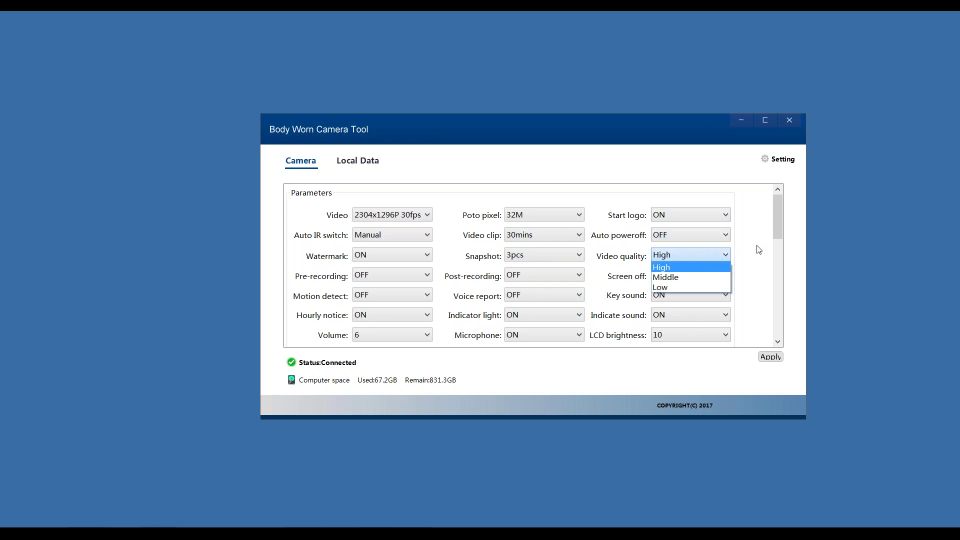
left_click(645, 269)
left_click(546, 259)
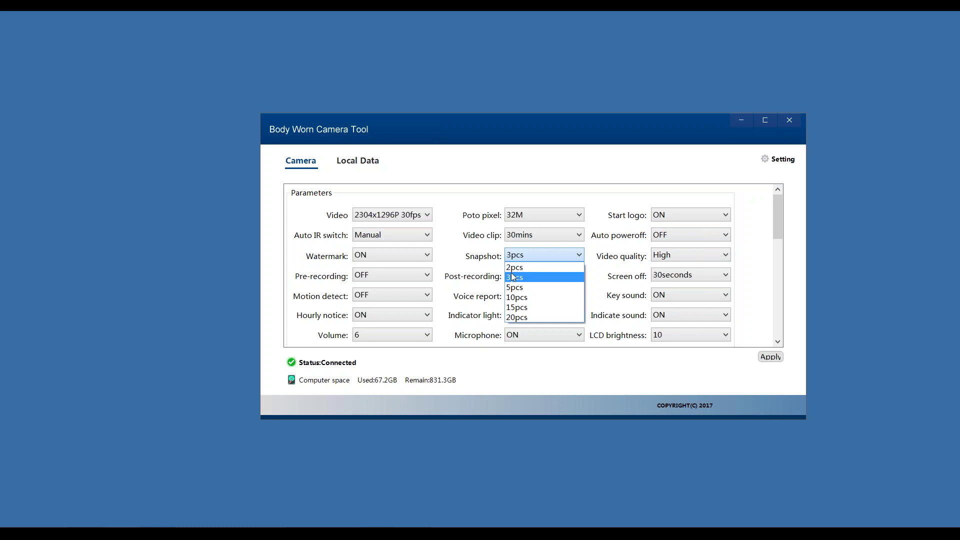
left_click(449, 258)
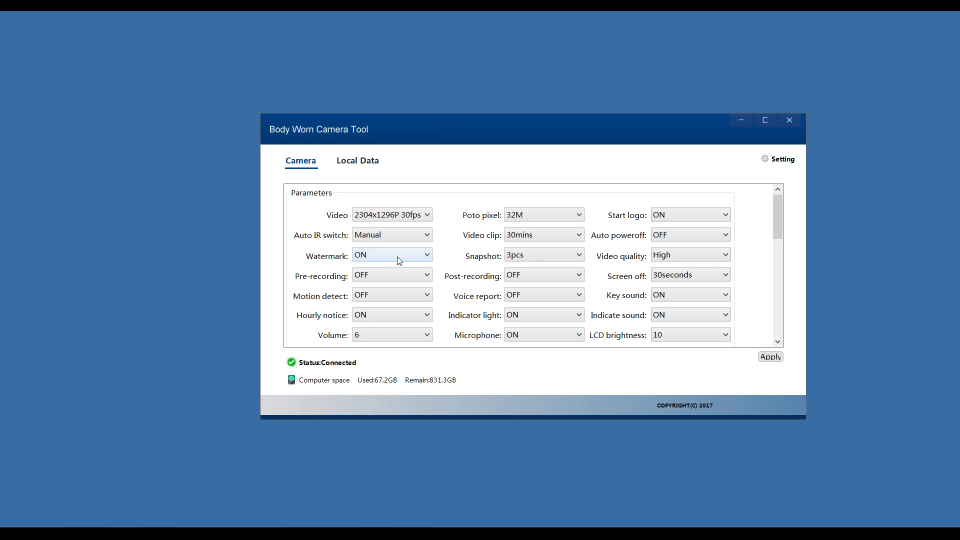
left_click(391, 276)
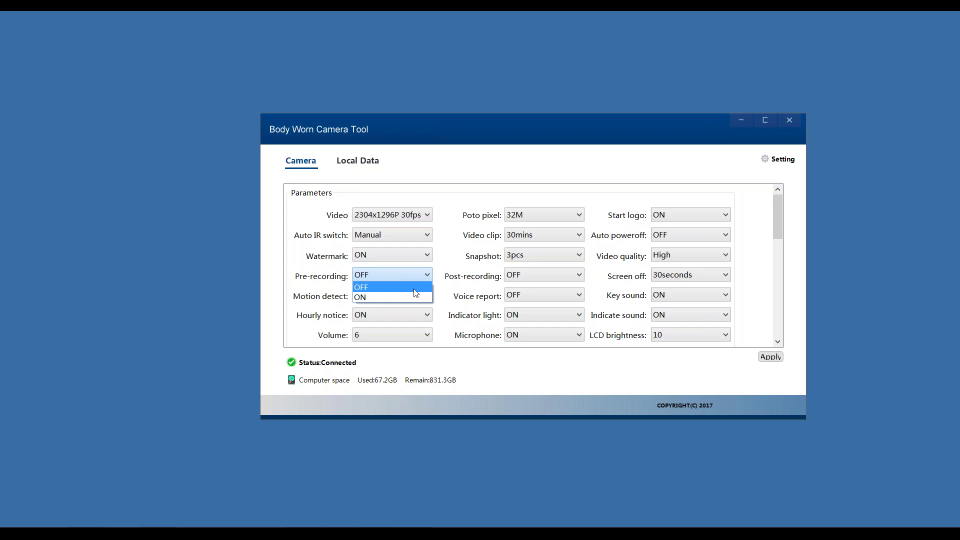
left_click(392, 297)
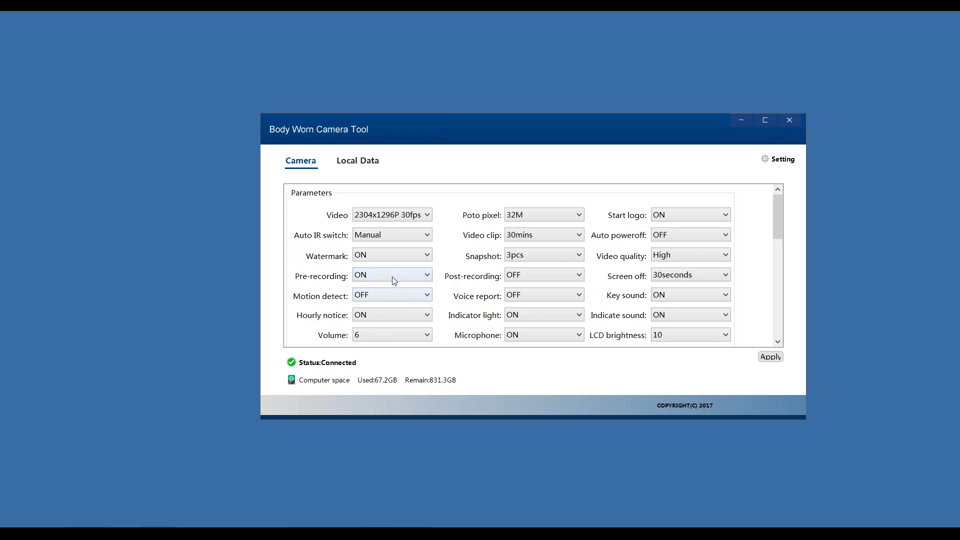
left_click(409, 275)
left_click(405, 287)
- Scroll the settings panel down to the Device Password and User Info sections
scroll(410, 304, "down", 1)
left_click_drag(774, 207, 778, 225)
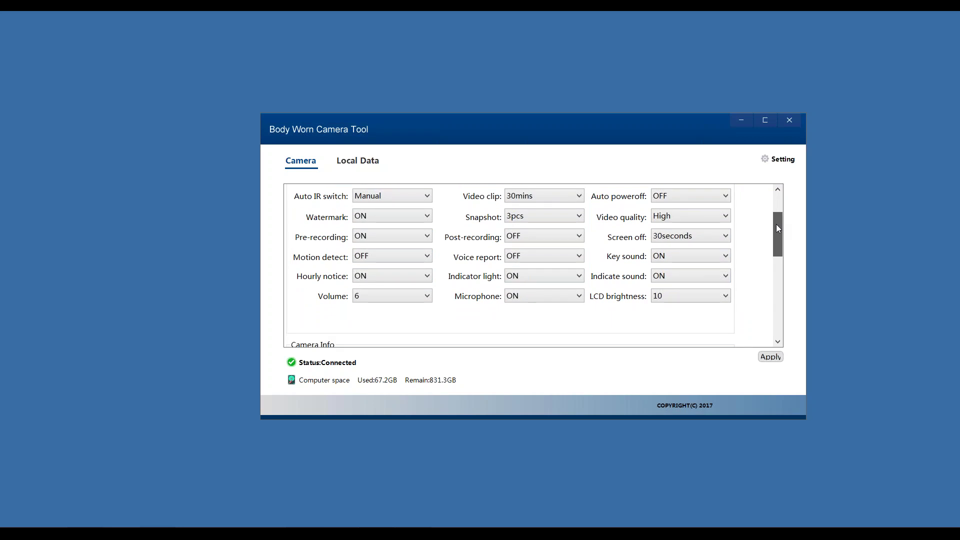
left_click_drag(776, 224, 772, 230)
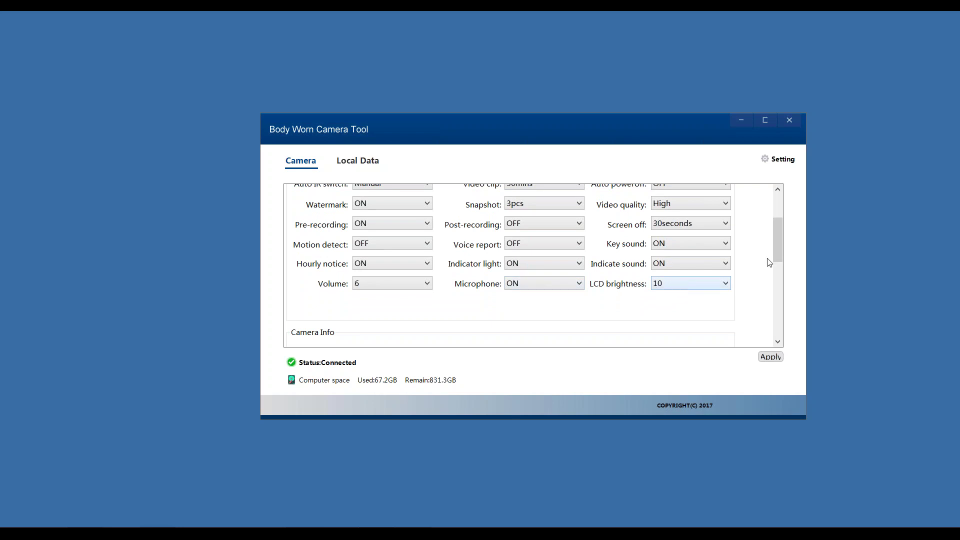
left_click_drag(772, 252, 634, 324)
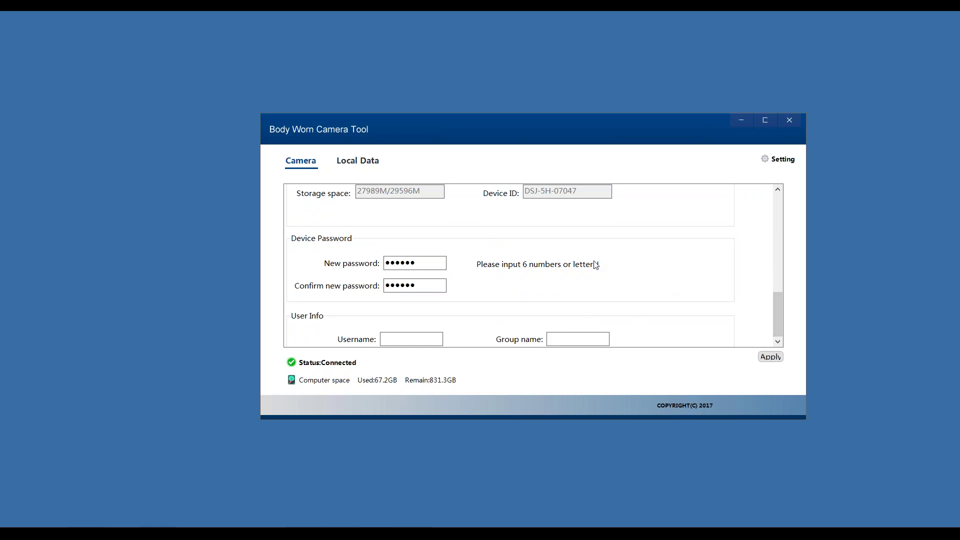
- Focus the Username field and stretch the window's bottom edge to expose User and Group number
left_click_drag(437, 263, 400, 263)
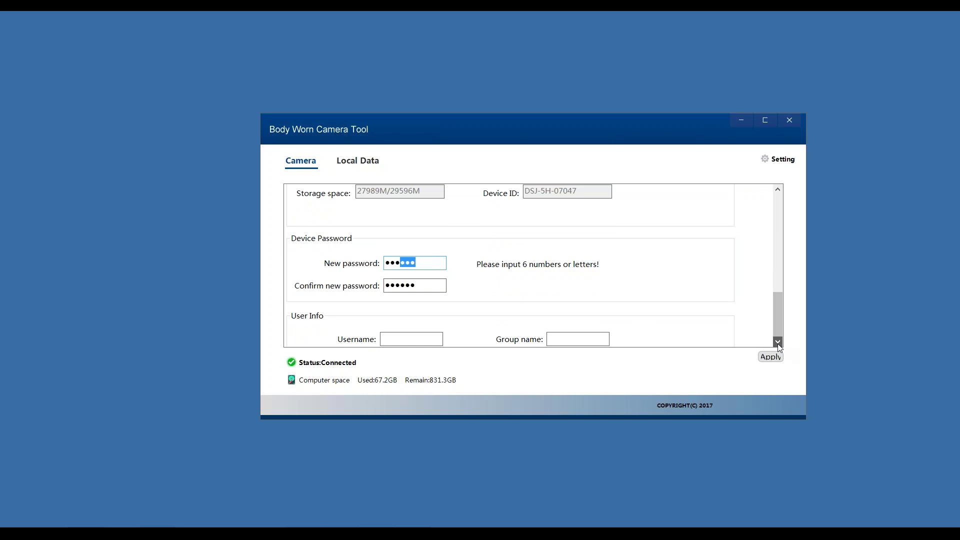
left_click(406, 341)
left_click(386, 261)
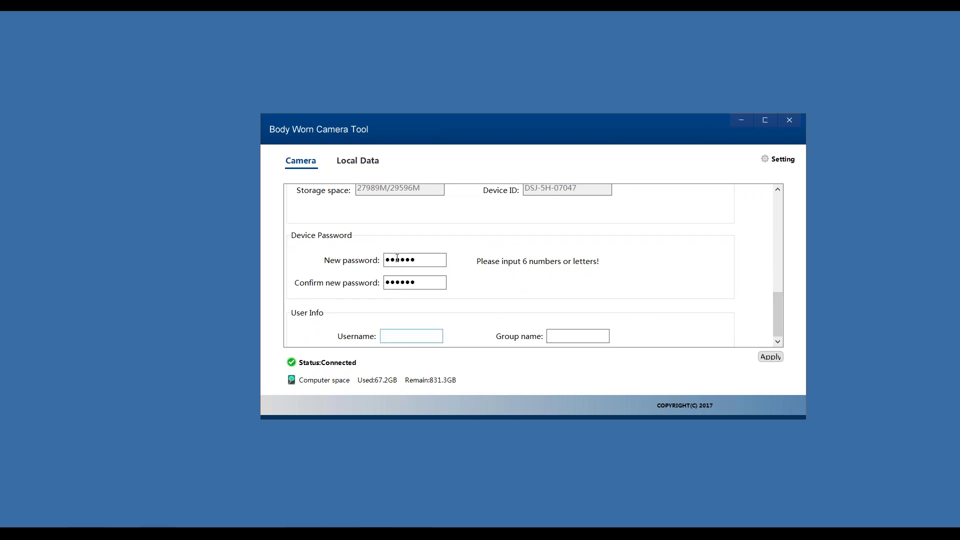
left_click(421, 264)
left_click(409, 333)
left_click_drag(456, 419, 460, 456)
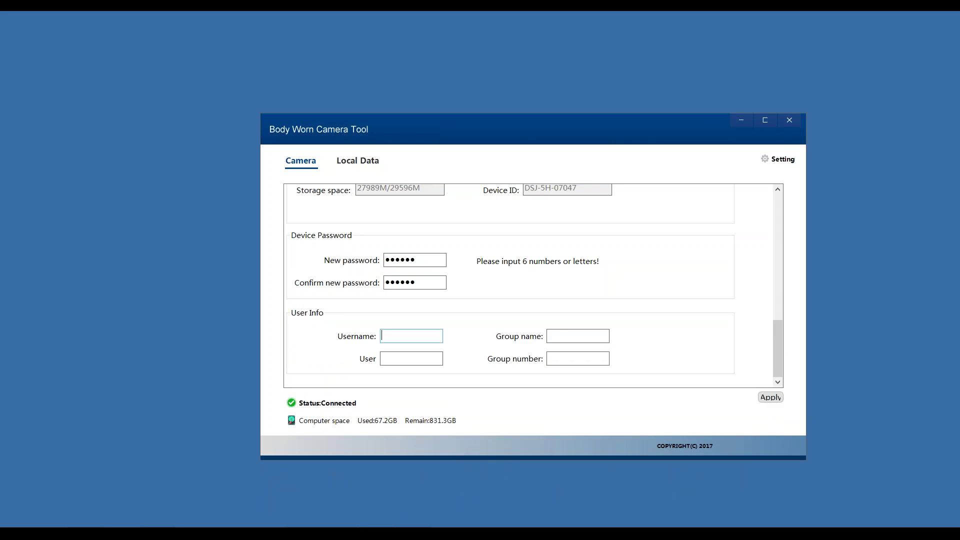
- Enter the username, group name 'grupo norte', user 007 and group number 3, then apply
type("Jonathan")
left_click(566, 337)
type("grupo")
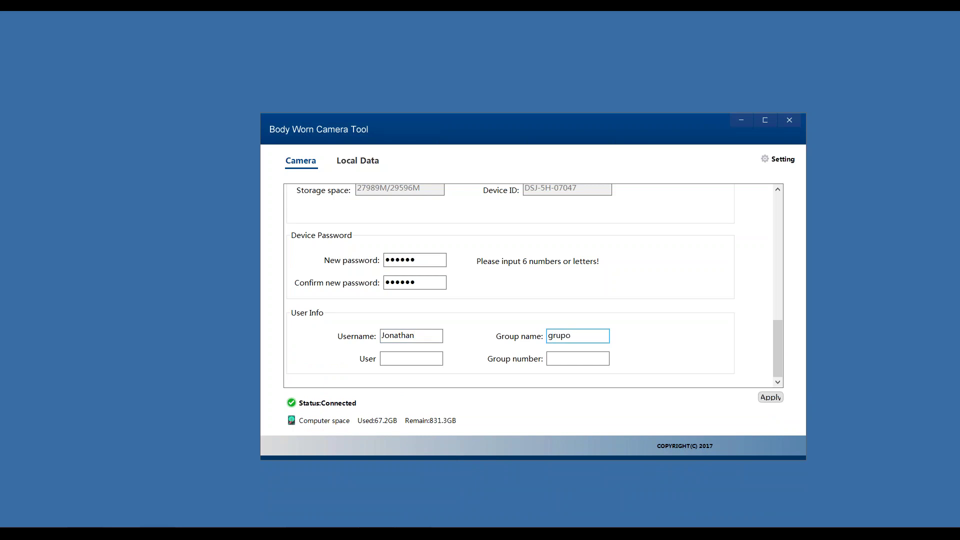
type(" norte")
left_click(398, 361)
type("007")
left_click(572, 360)
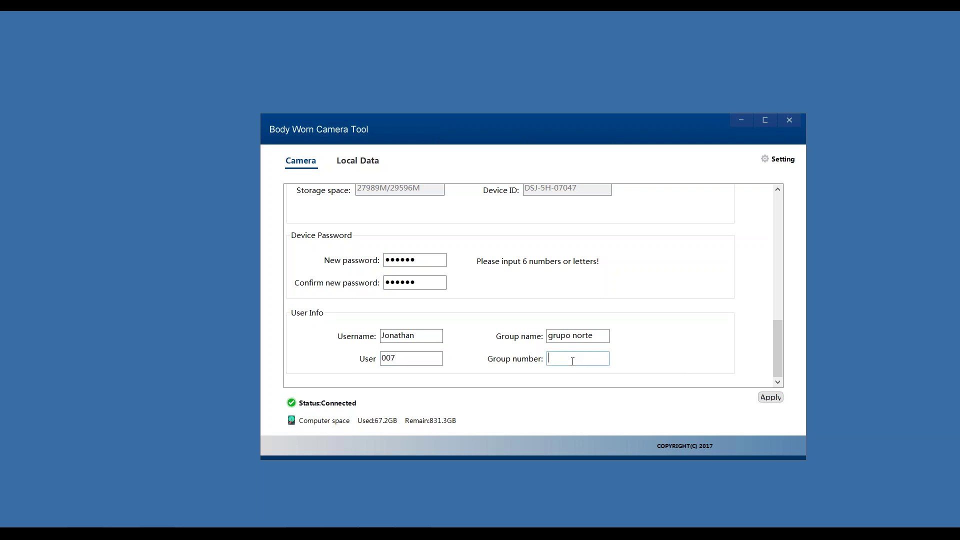
type("3")
left_click(774, 398)
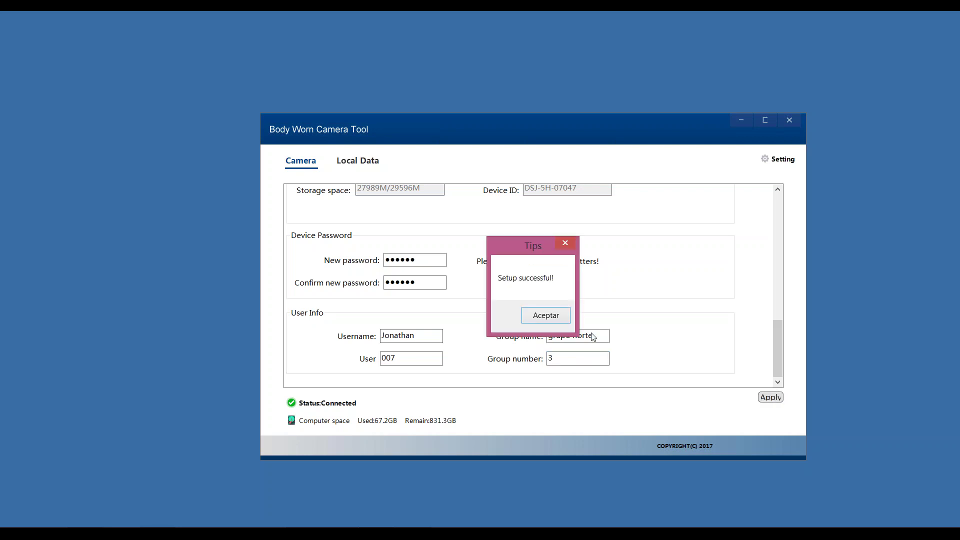
- Dismiss the Setup successful tip and pass through Local Data back to the Camera tab
left_click(539, 314)
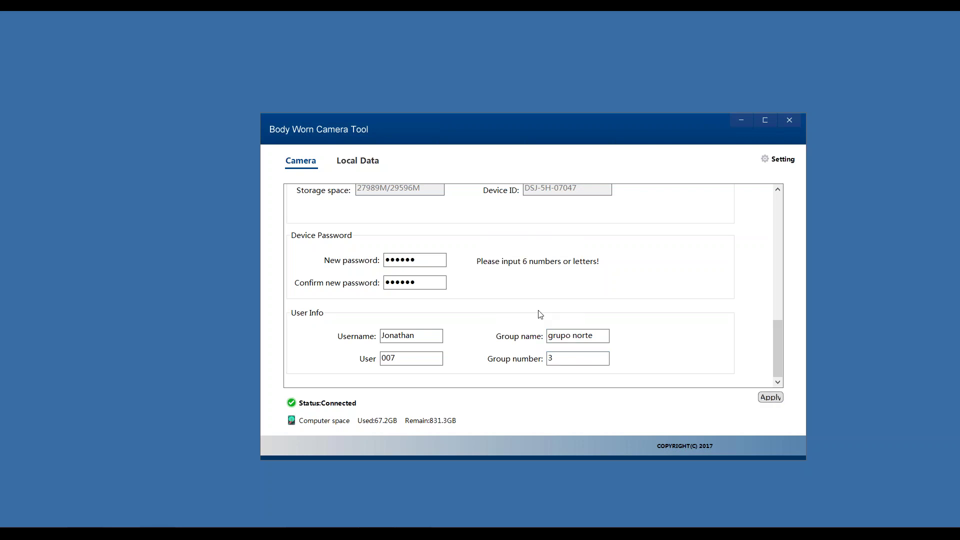
left_click(363, 167)
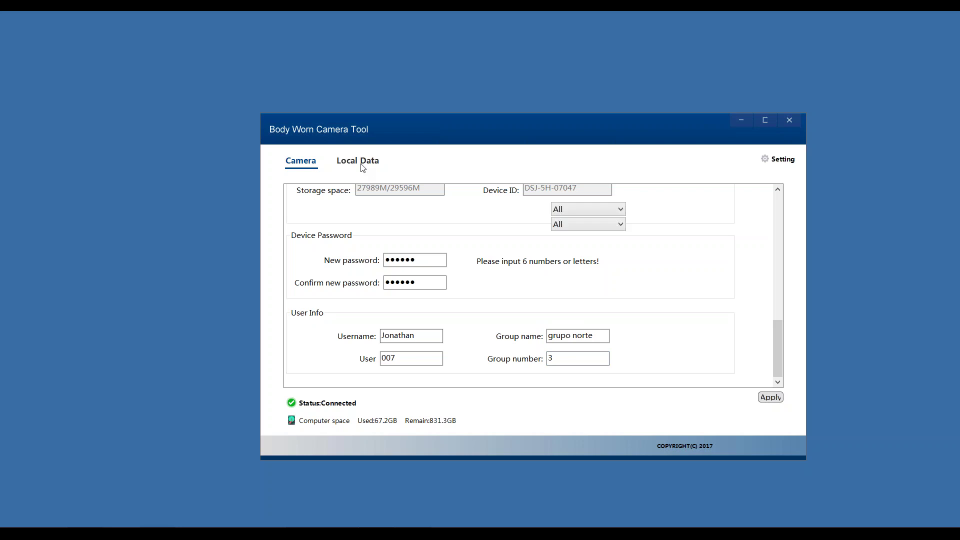
left_click(311, 167)
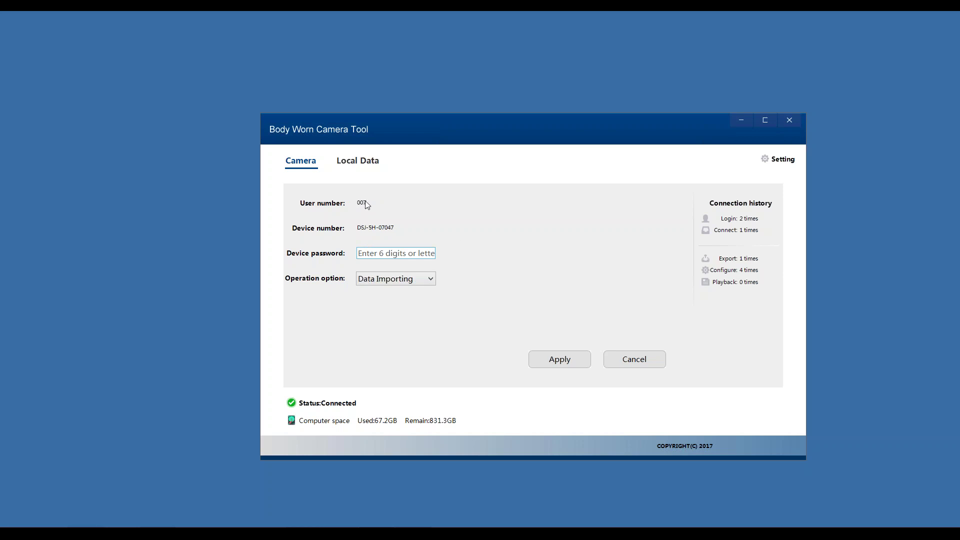
- Run Data Importing with the device password and decline the Dropbox camera-upload offer
left_click(403, 281)
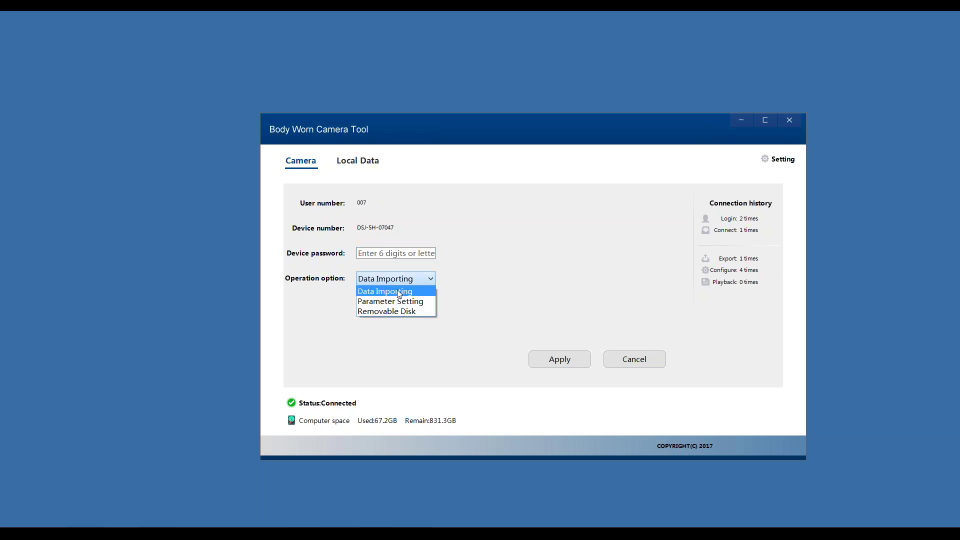
left_click(400, 292)
left_click(397, 251)
type("123456")
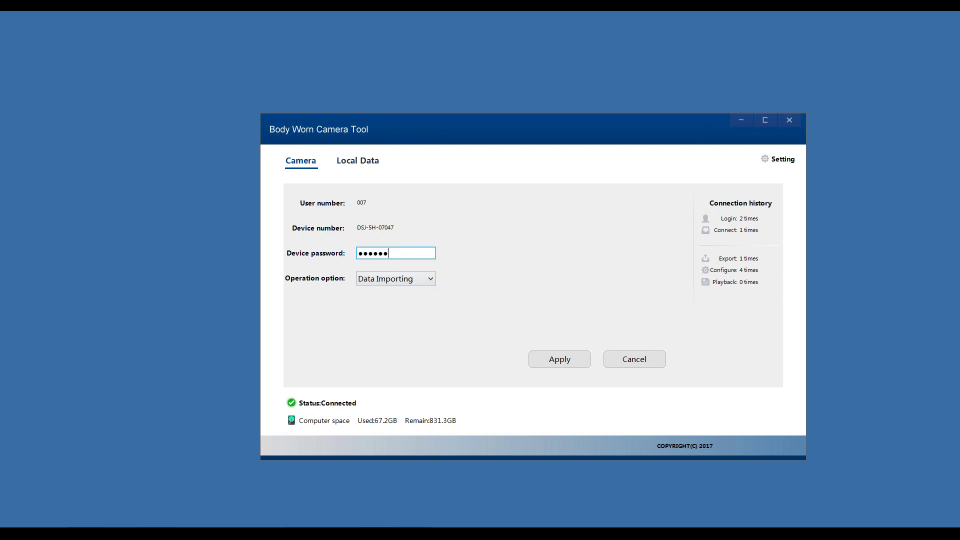
left_click(579, 362)
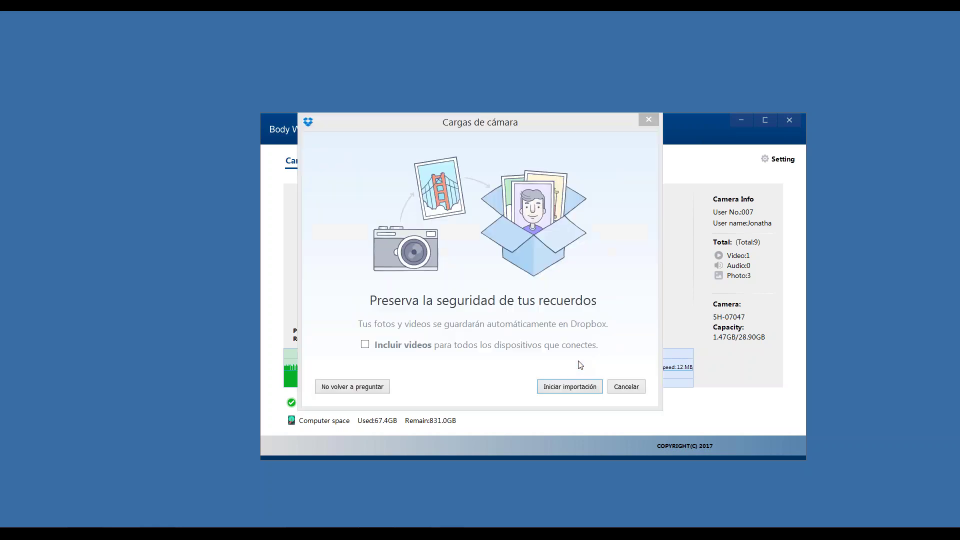
left_click(637, 386)
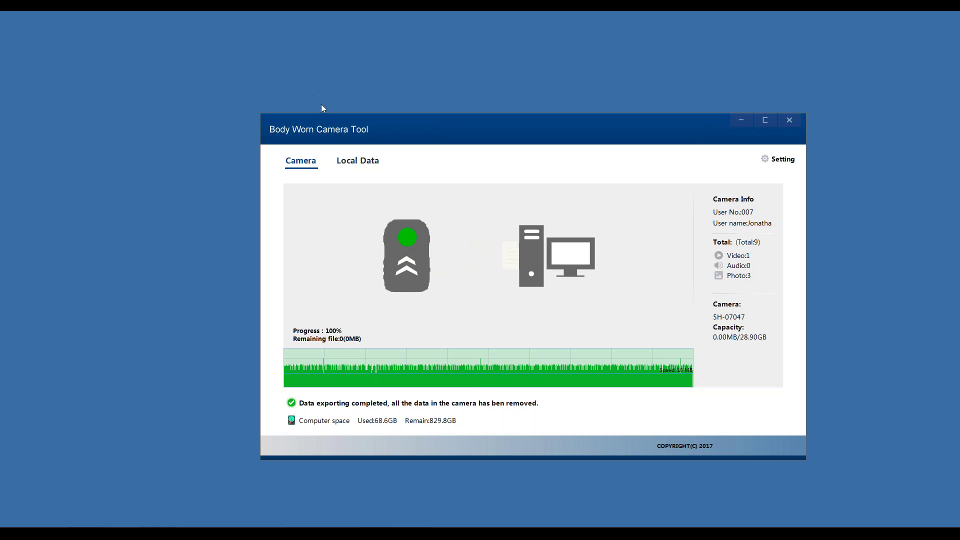
- Open the Local Data tab once the import completes at 100%
left_click(371, 166)
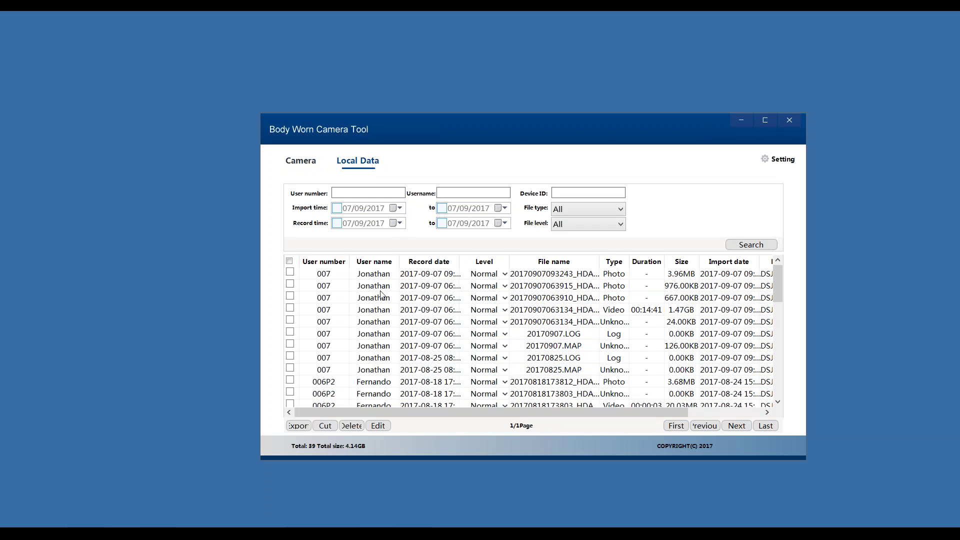
- Preview the first three photo records and the 00:14:41 video, stepping back and forth through them
left_click(378, 275)
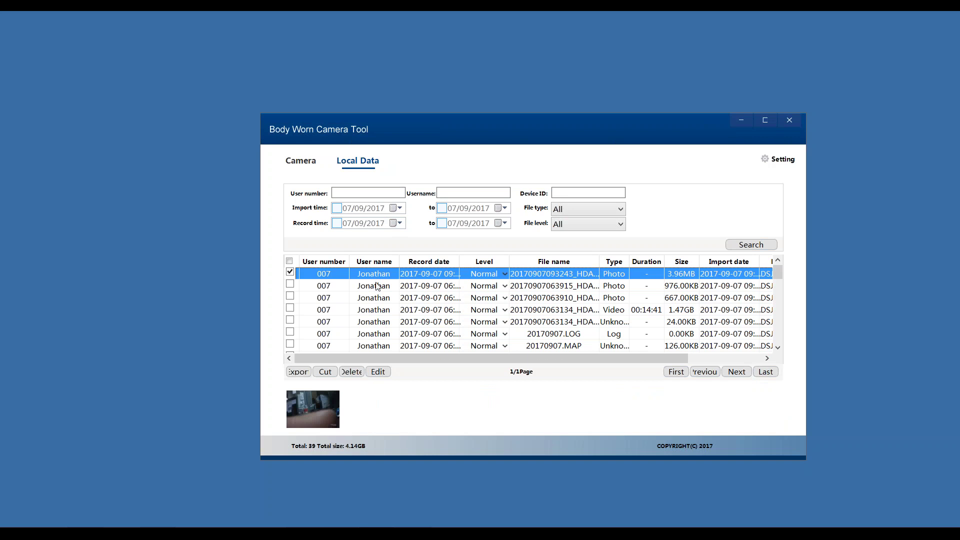
left_click(377, 286)
left_click(380, 299)
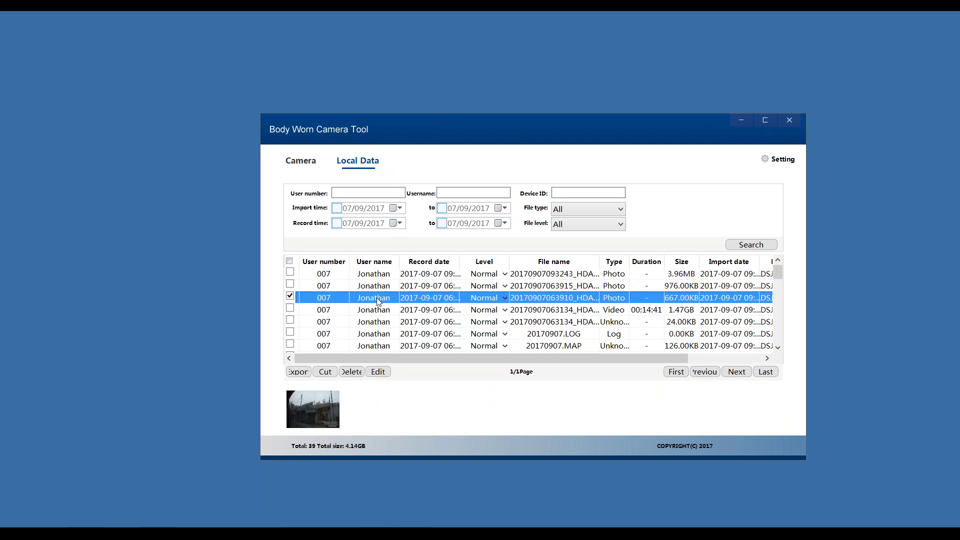
left_click(377, 310)
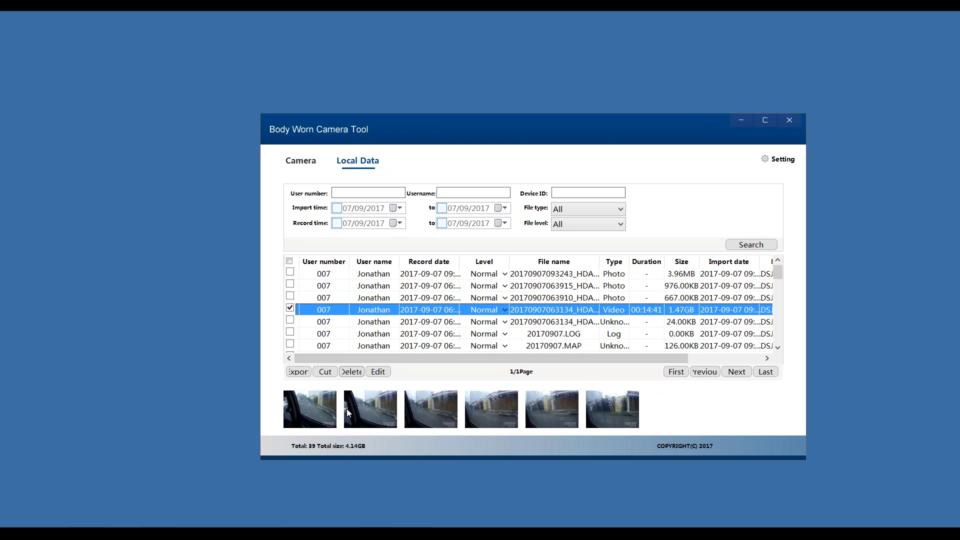
left_click(383, 299)
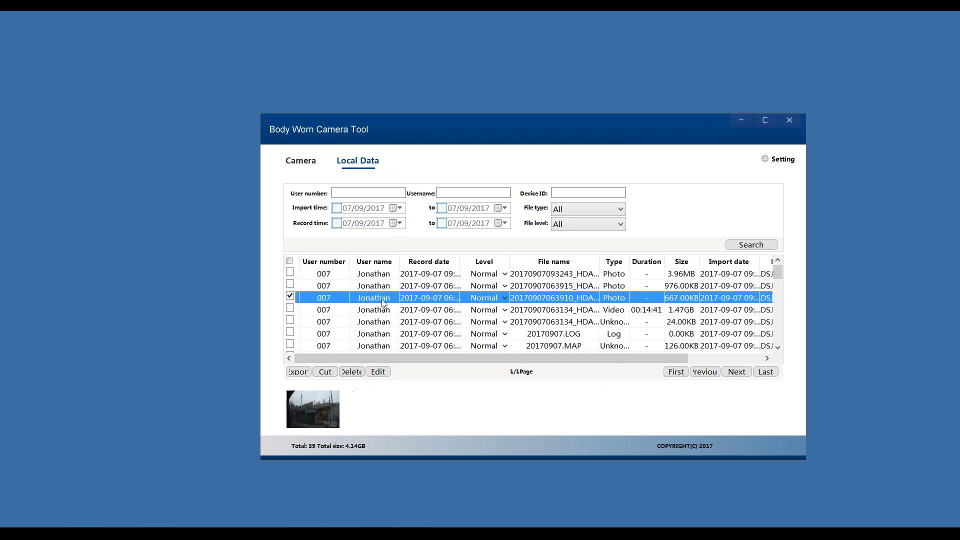
left_click(383, 287)
left_click(383, 275)
left_click(383, 287)
left_click(382, 299)
left_click(380, 322)
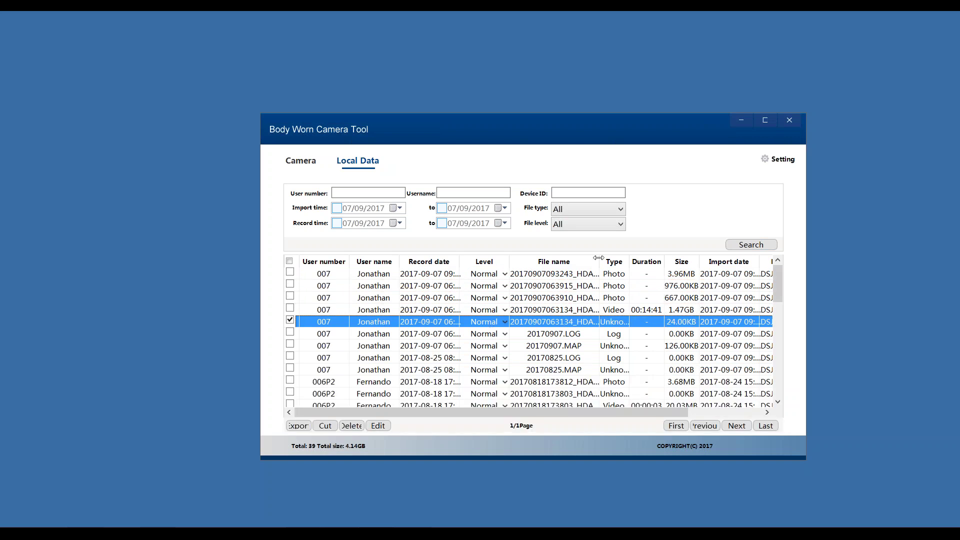
left_click(443, 338)
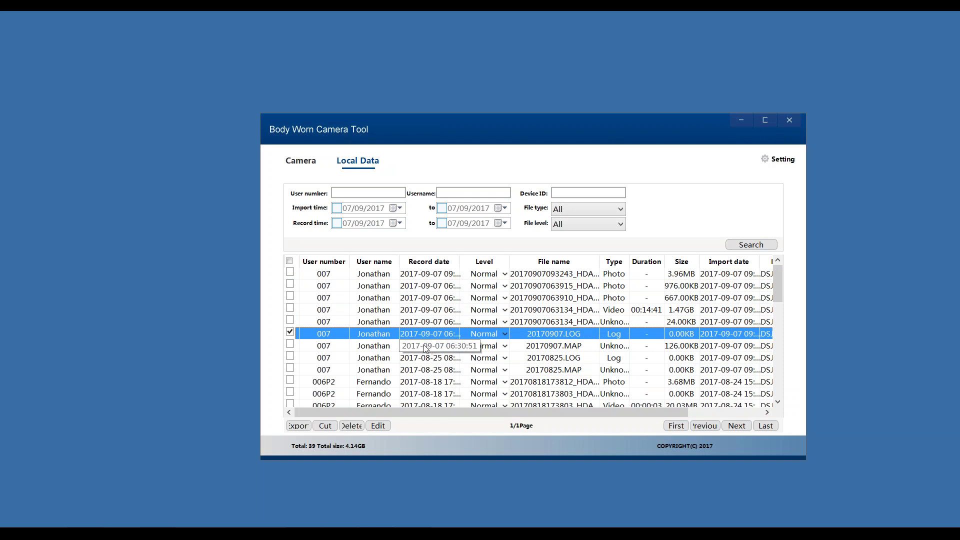
left_click(580, 346)
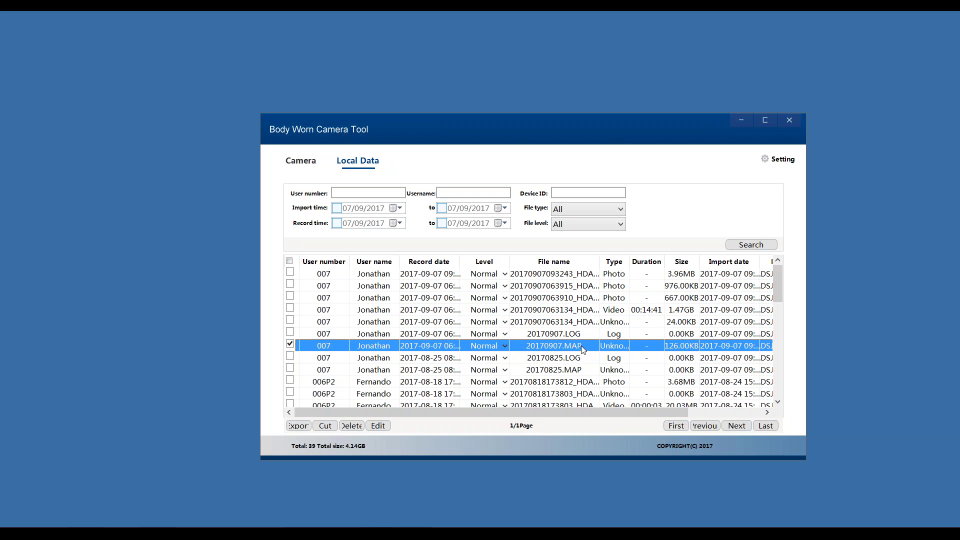
scroll(395, 374, "down", 2)
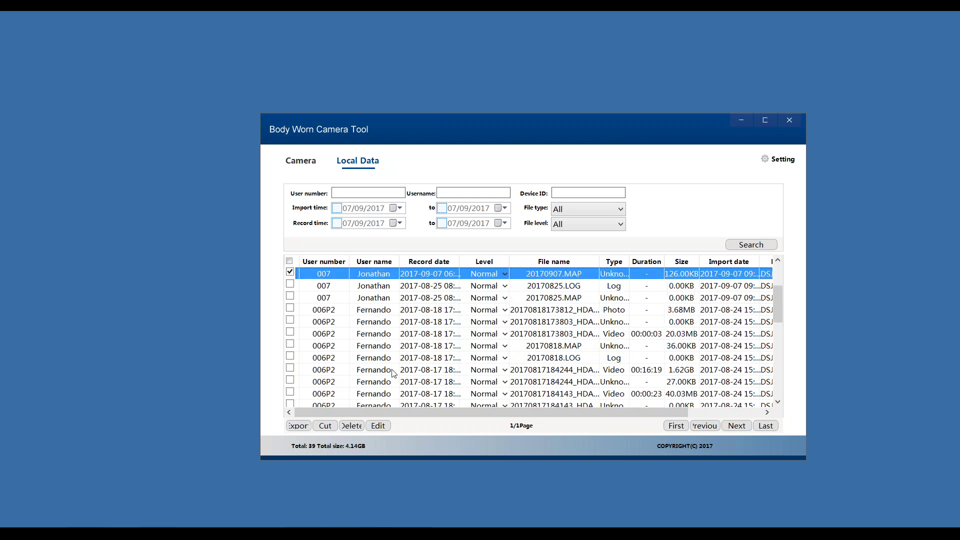
scroll(394, 374, "up", 1)
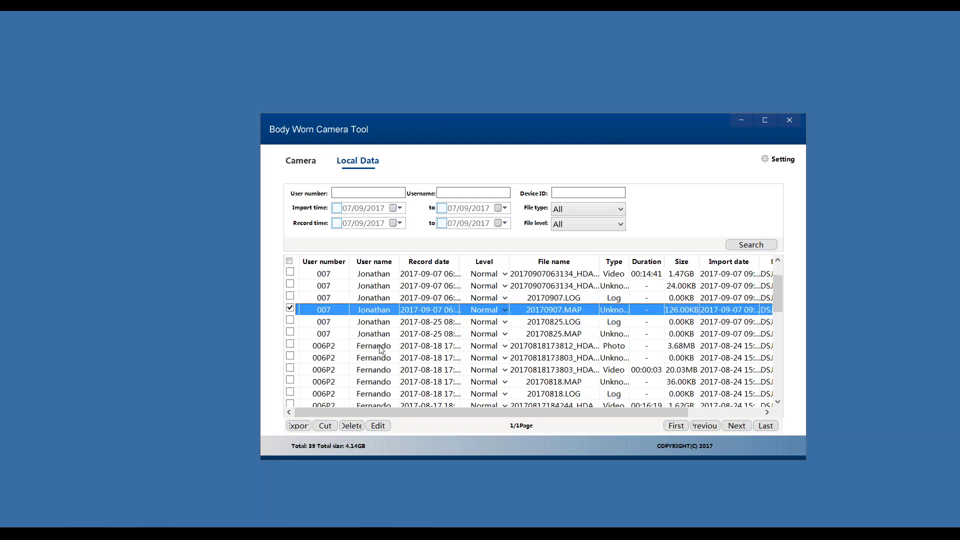
left_click(321, 345)
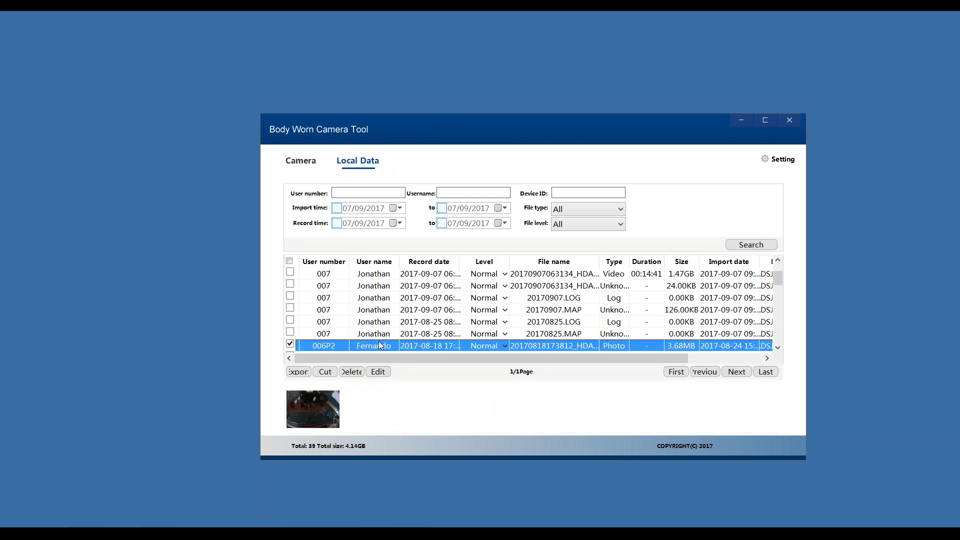
scroll(349, 347, "down", 1)
left_click(332, 322)
left_click(383, 193)
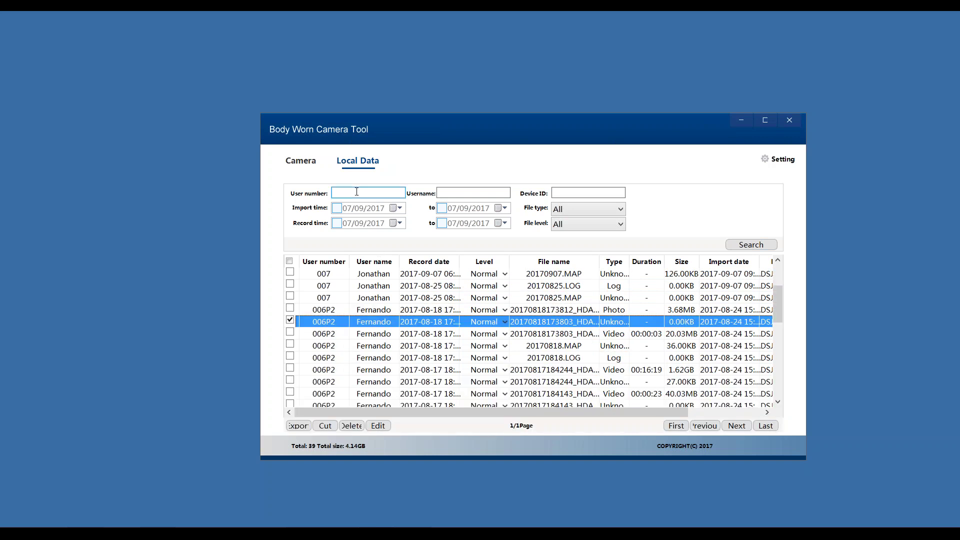
- Filter the Local Data records by the first camera user's username and search
left_click(478, 194)
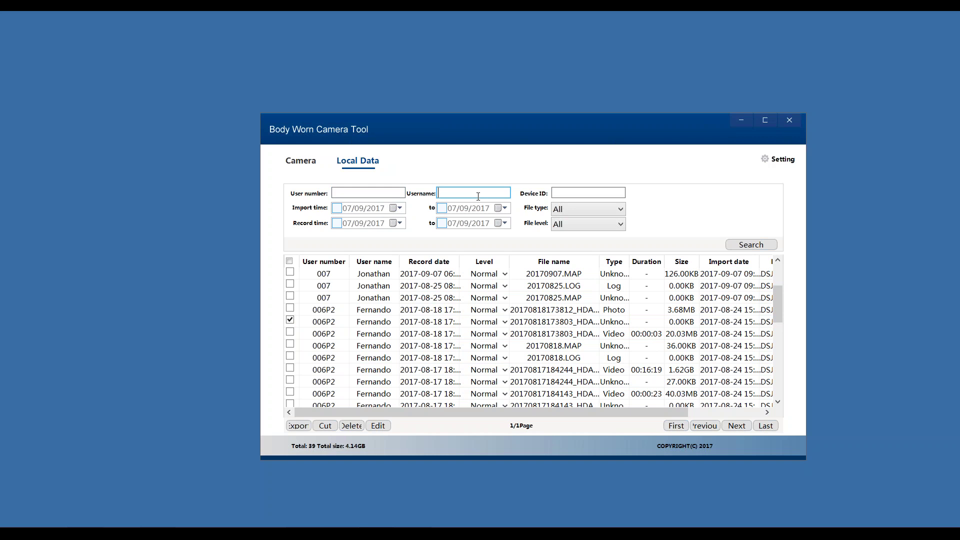
type("jonathan")
left_click(763, 245)
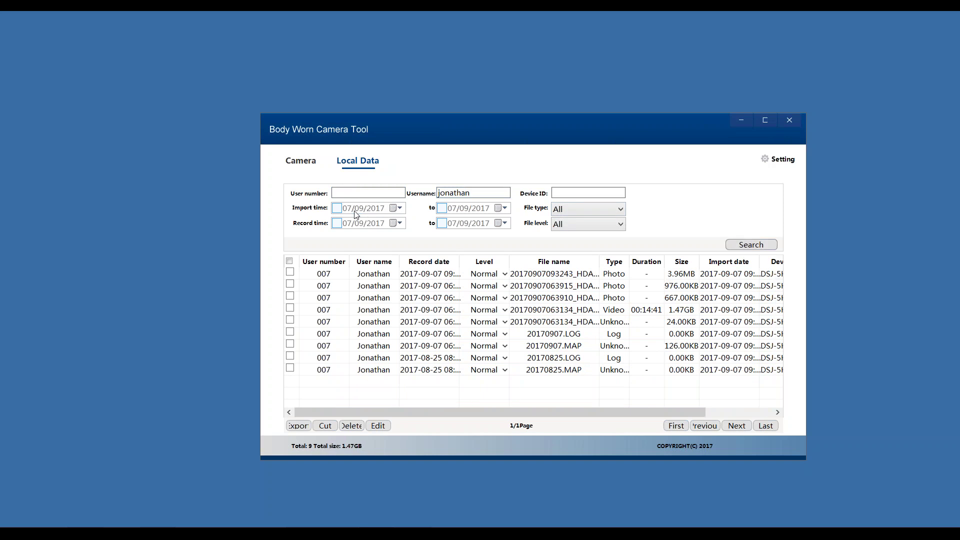
- Replace it with the second user's username, listing 30 files totalling 2.66GB
double_click(460, 195)
type("fernando")
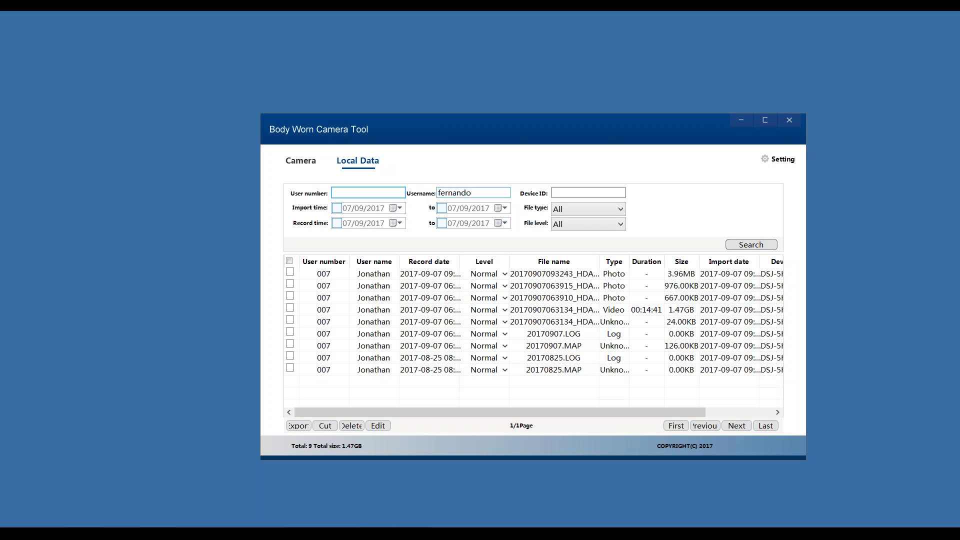
key("Return")
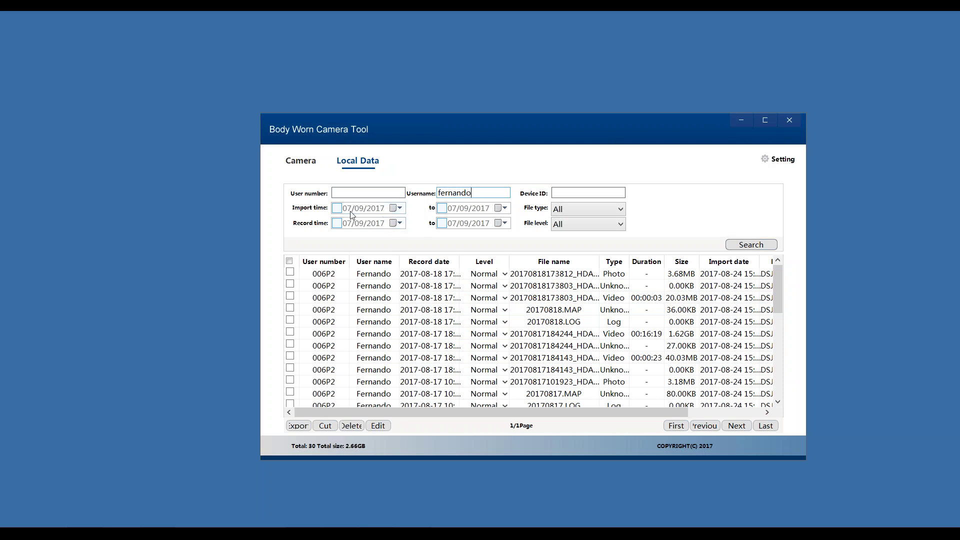
- Search for files imported between 01/08/2017 and 31/08/2017 and scroll the results
left_click(395, 209)
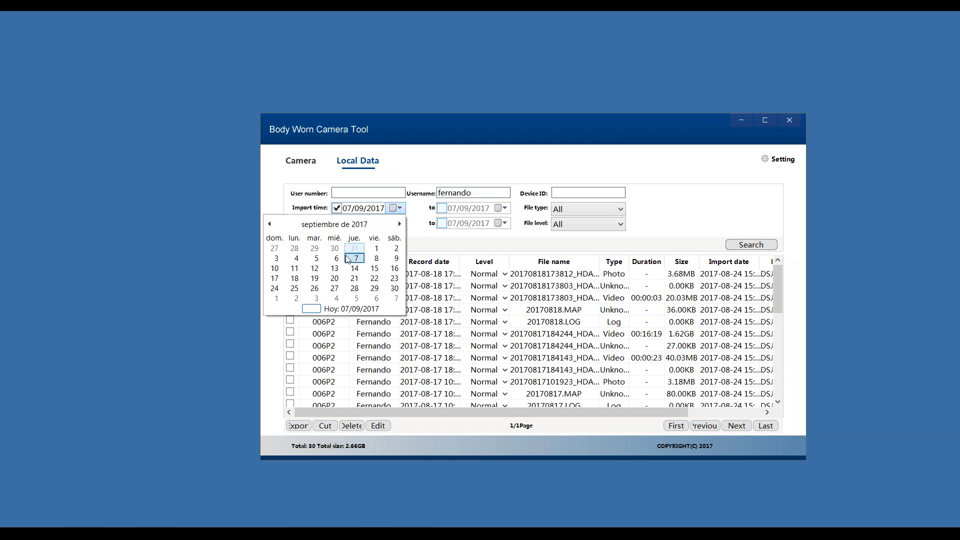
left_click(269, 224)
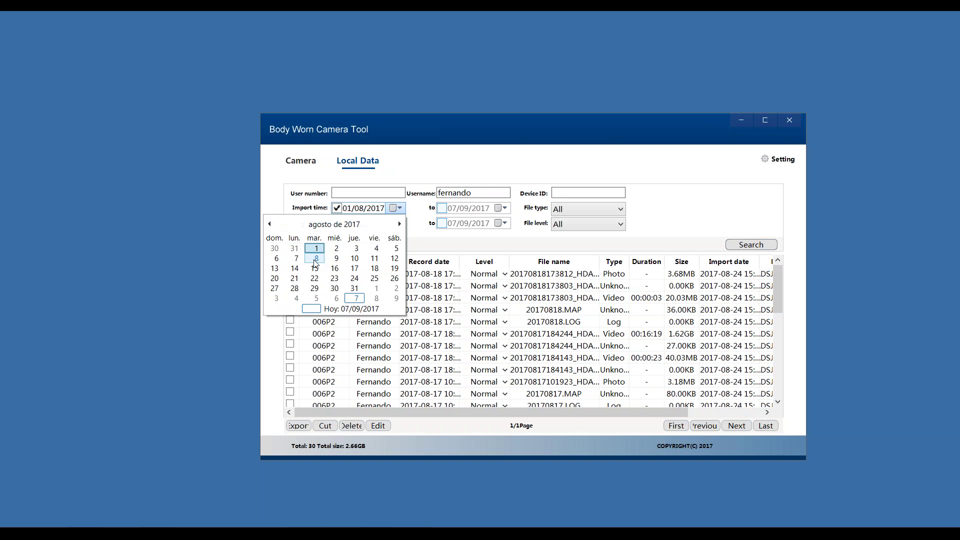
left_click(314, 248)
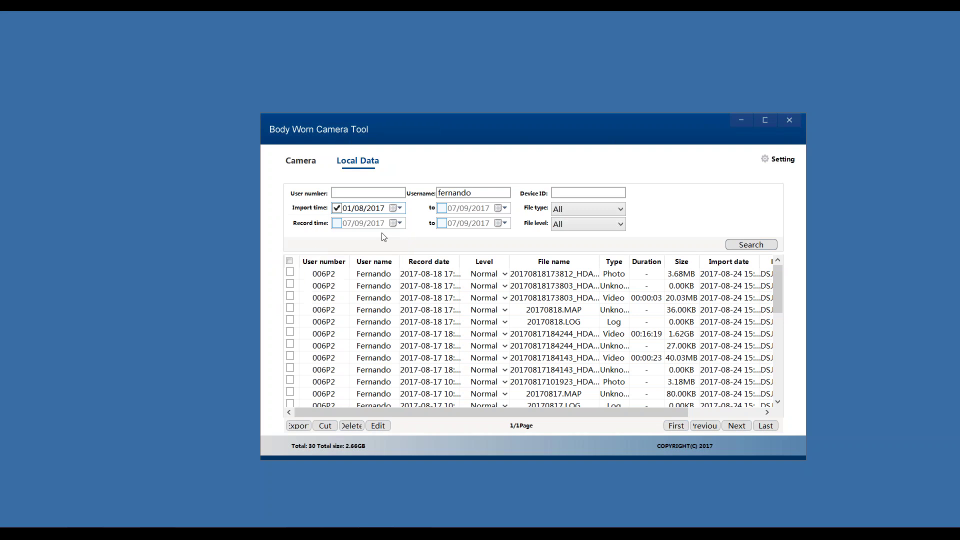
left_click(504, 209)
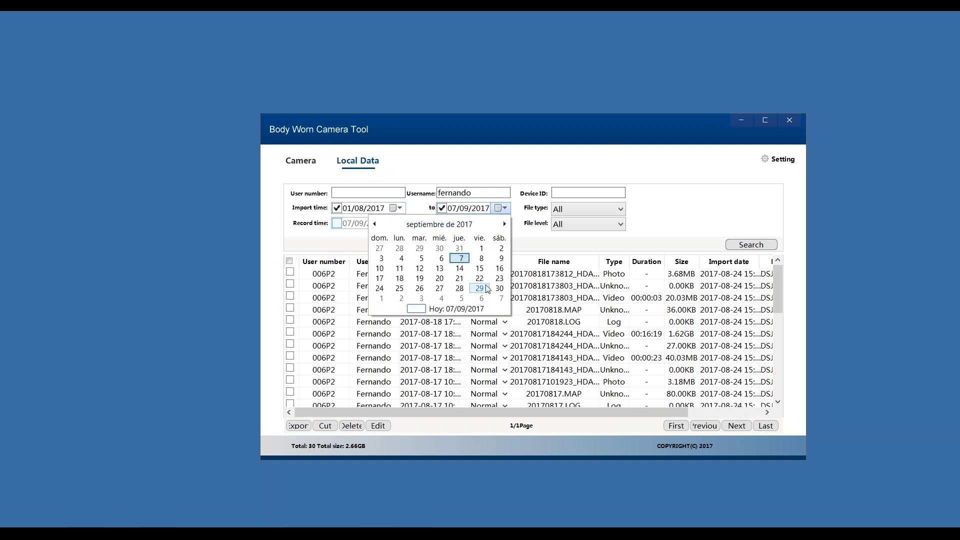
left_click(375, 224)
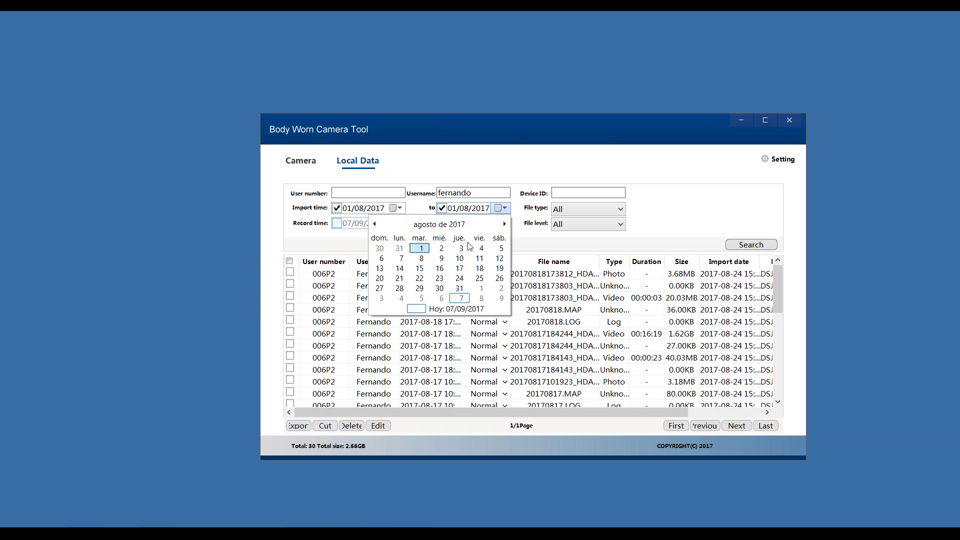
left_click(459, 288)
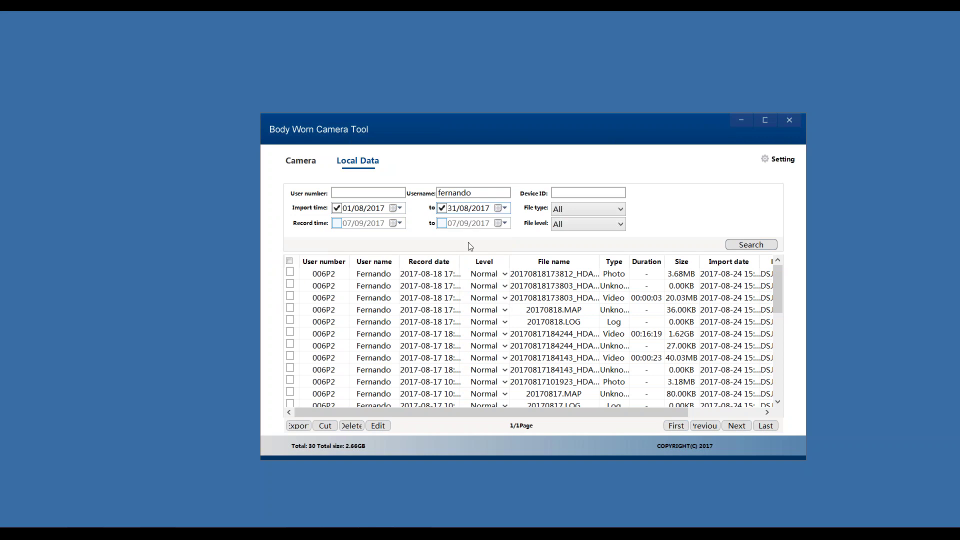
left_click(738, 247)
left_click_drag(776, 295, 774, 340)
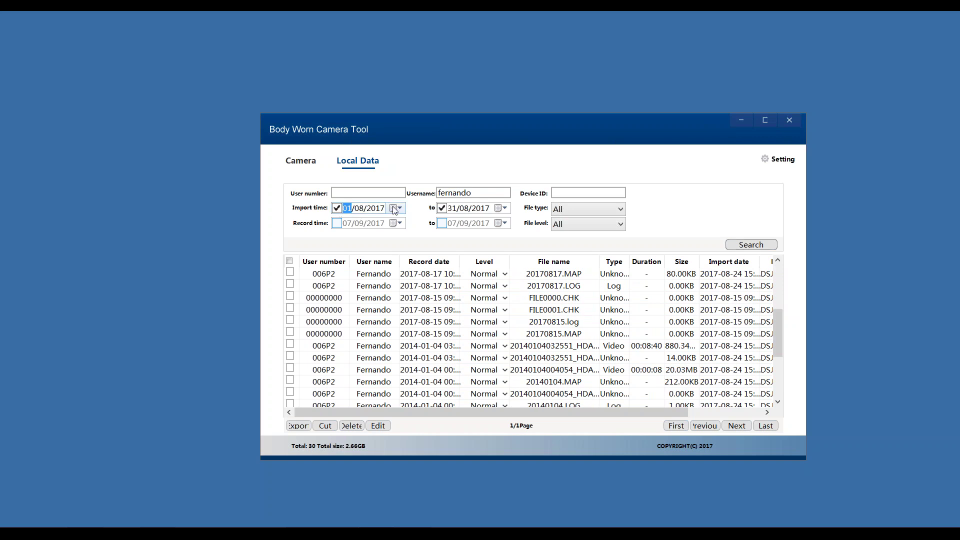
- Narrow the import end date to 15/08/2017 and search again
left_click(471, 209)
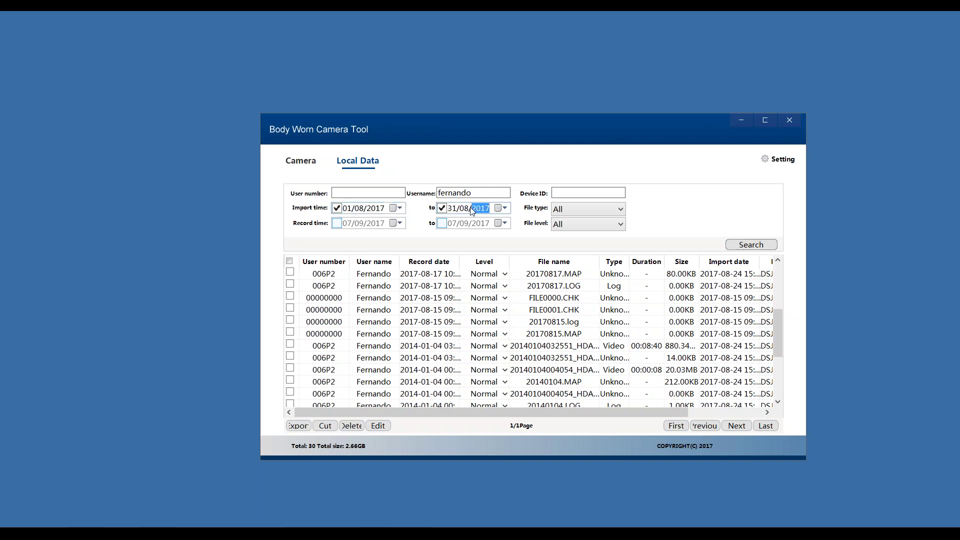
left_click(505, 208)
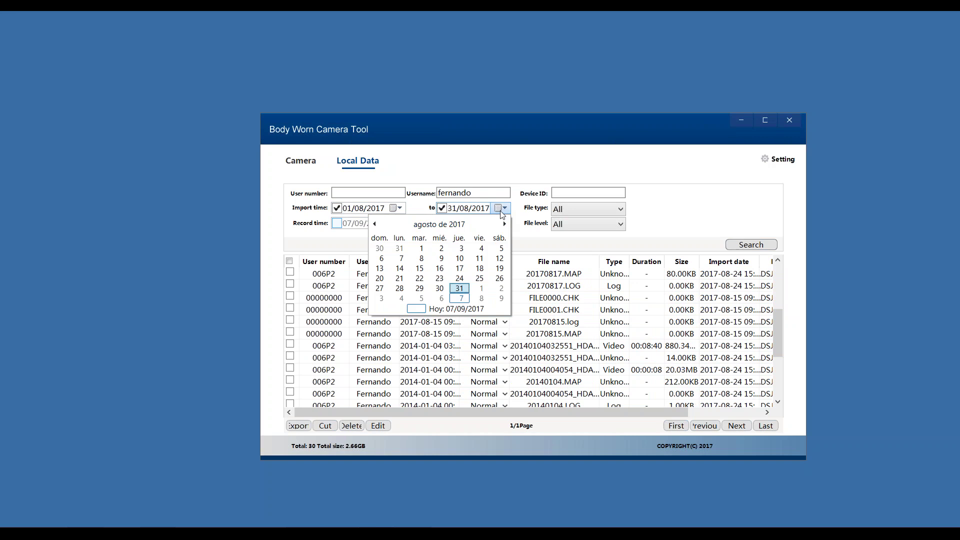
left_click(420, 269)
left_click(751, 245)
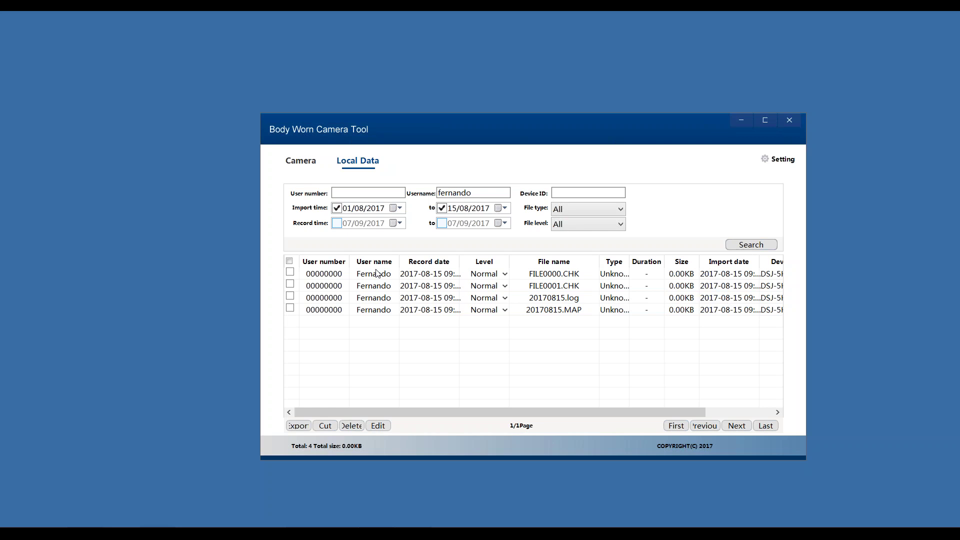
- Tick the FILE0000.CHK record and remove the import end-date limit
left_click(350, 309)
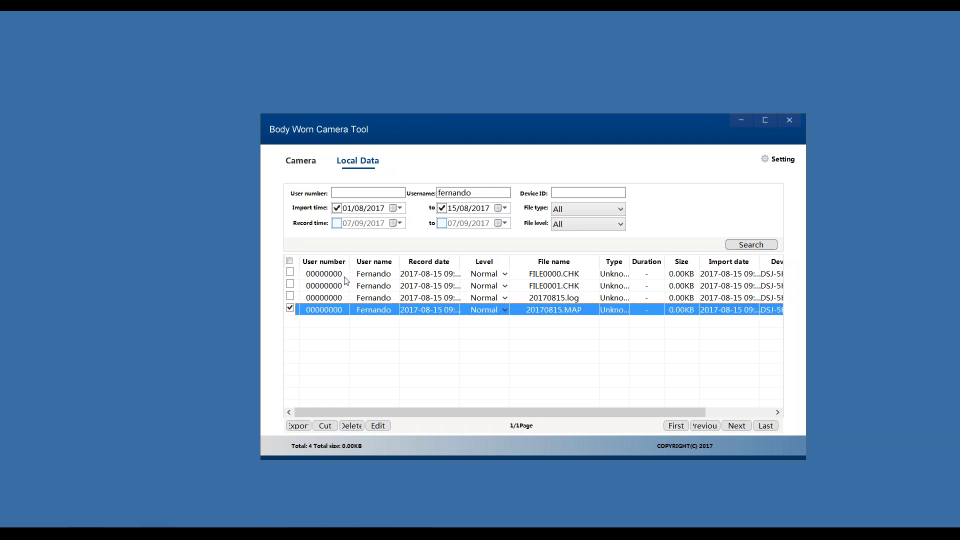
left_click(347, 275)
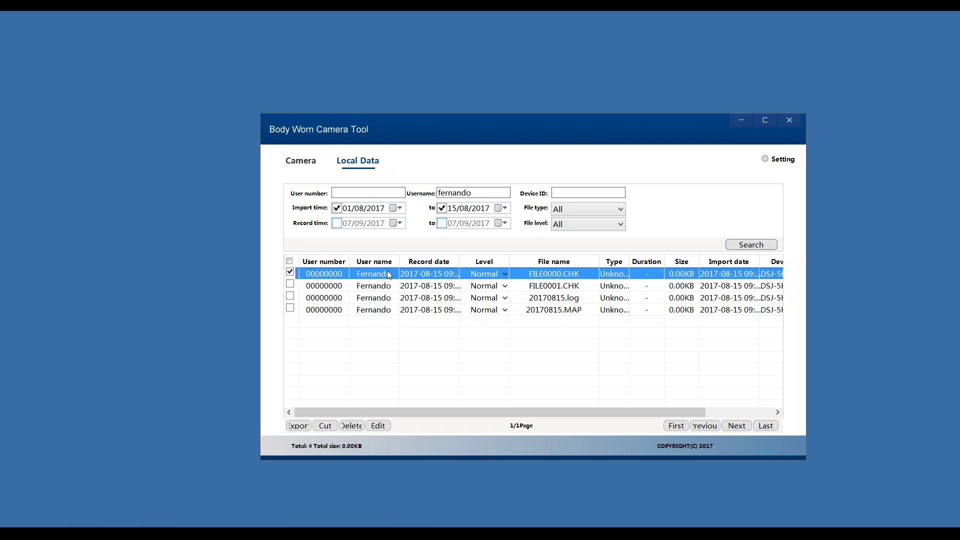
left_click(442, 208)
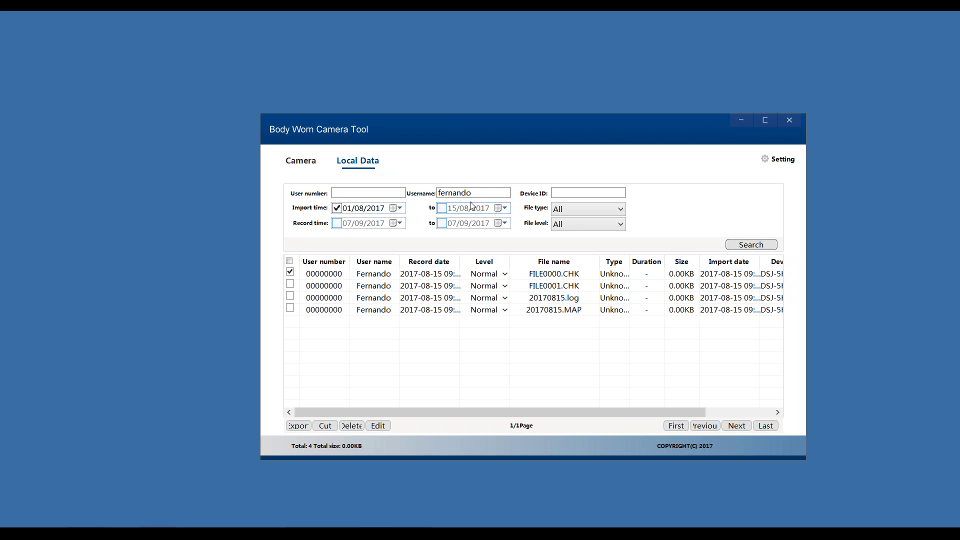
left_click(578, 212)
- Search Log files only, with and then without the import end date
left_click(578, 261)
left_click(752, 245)
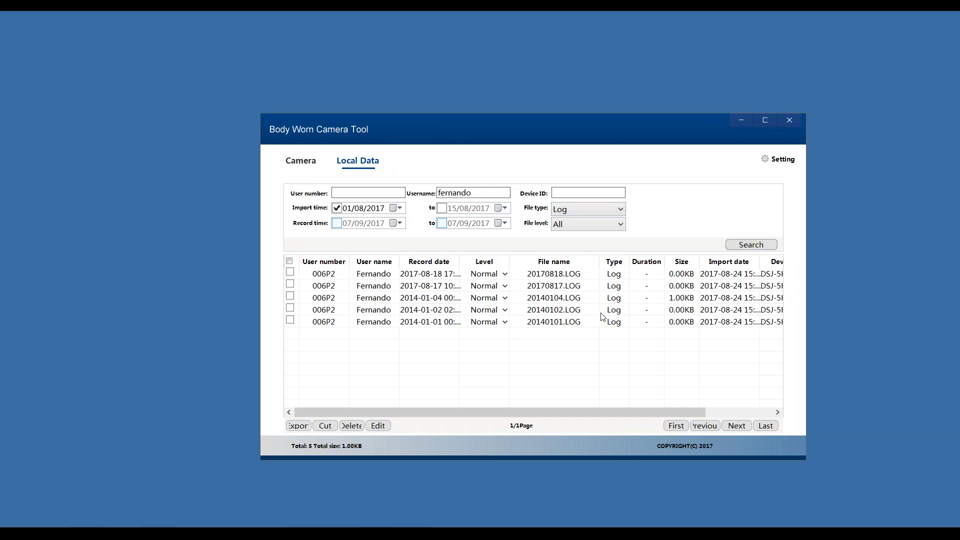
left_click(442, 209)
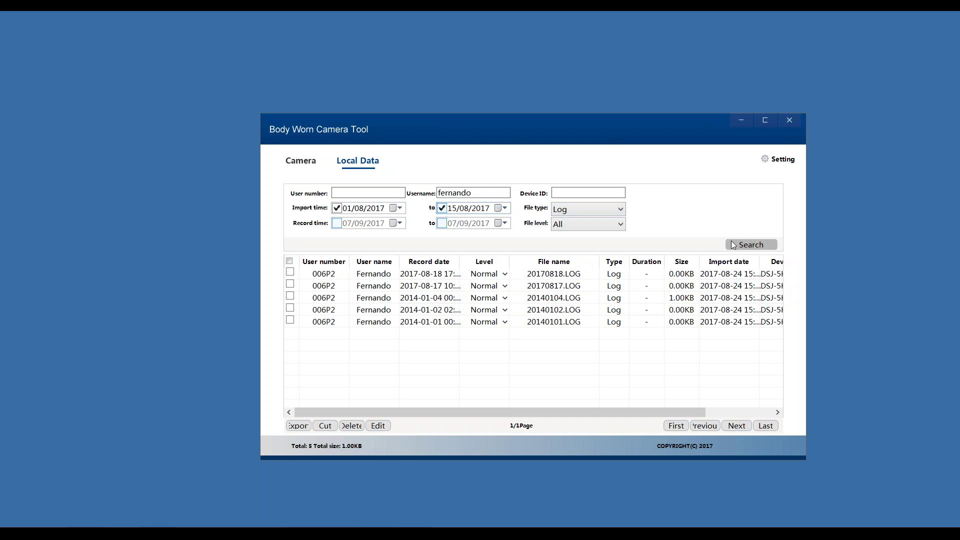
left_click(734, 245)
left_click(443, 209)
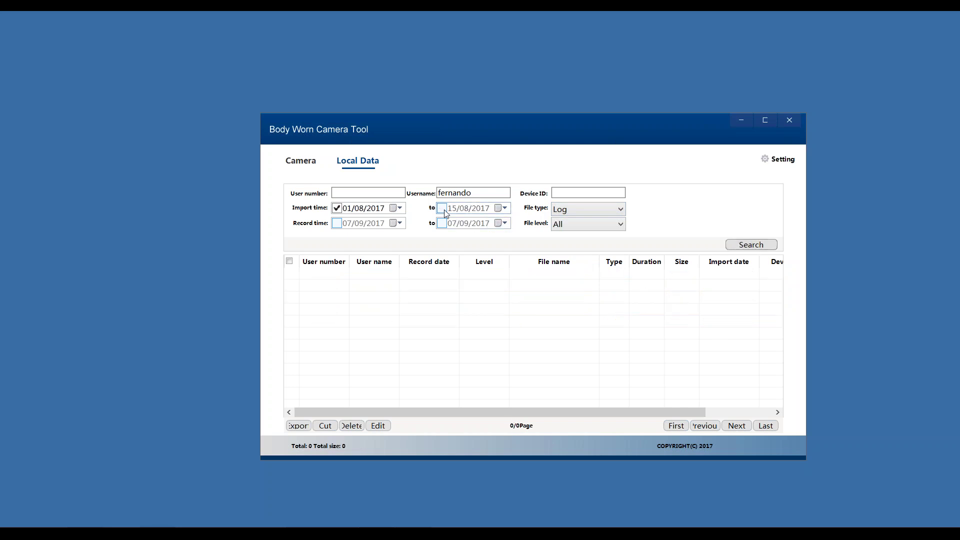
left_click(768, 248)
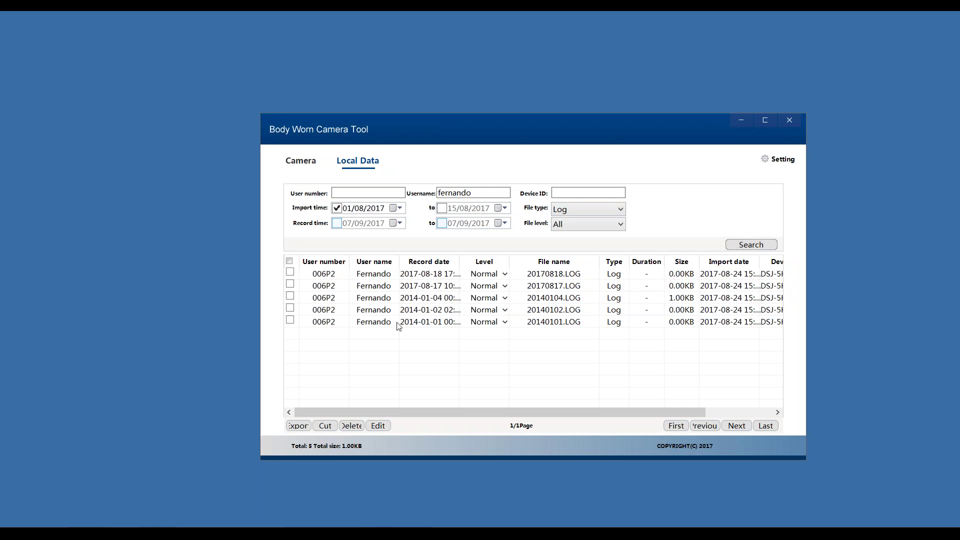
- Switch File type to Video and search, listing six videos totalling 2.66GB
left_click(558, 211)
left_click(568, 230)
left_click(751, 245)
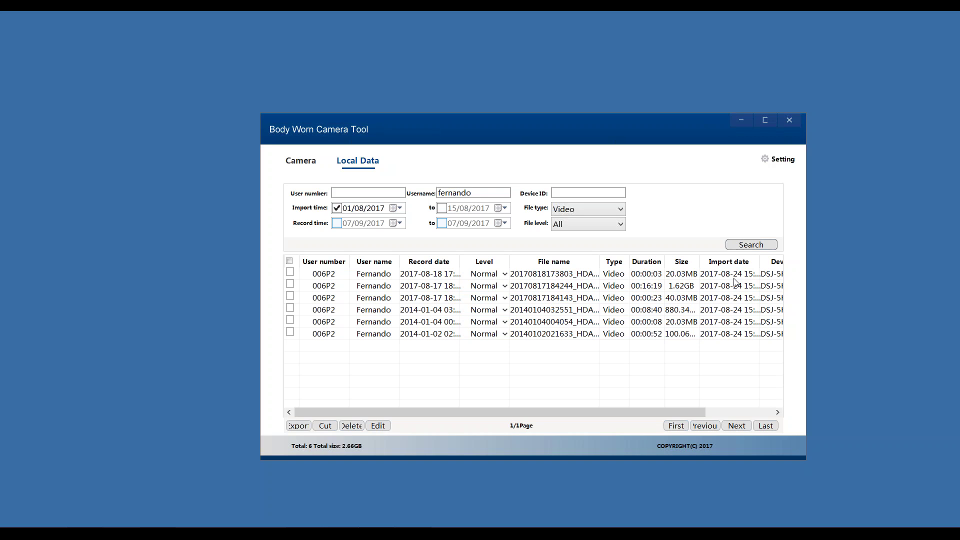
- Preview thumbnails of all six videos, ending on the 00:00:52 clip from 2014-01-02
left_click(617, 195)
left_click(371, 192)
left_click(455, 278)
left_click(414, 288)
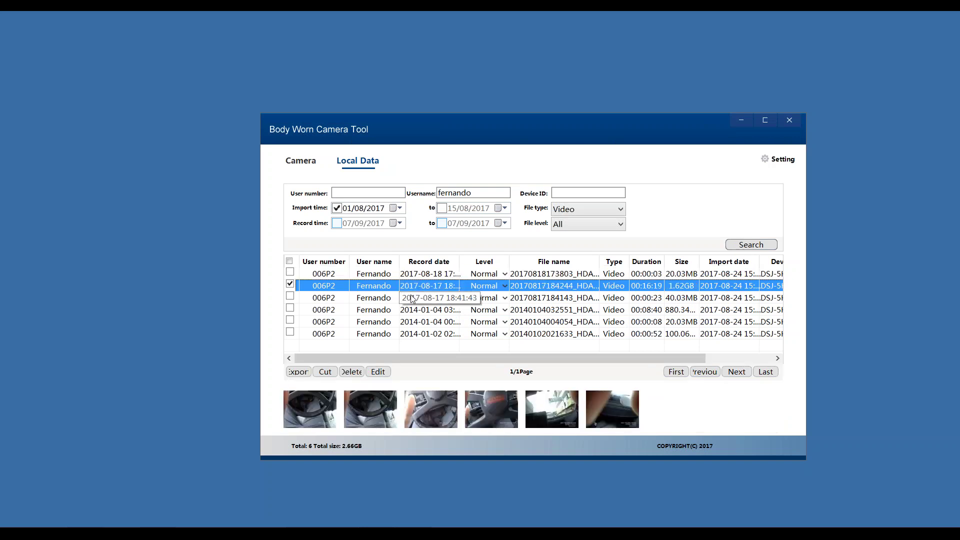
left_click(413, 299)
left_click(412, 311)
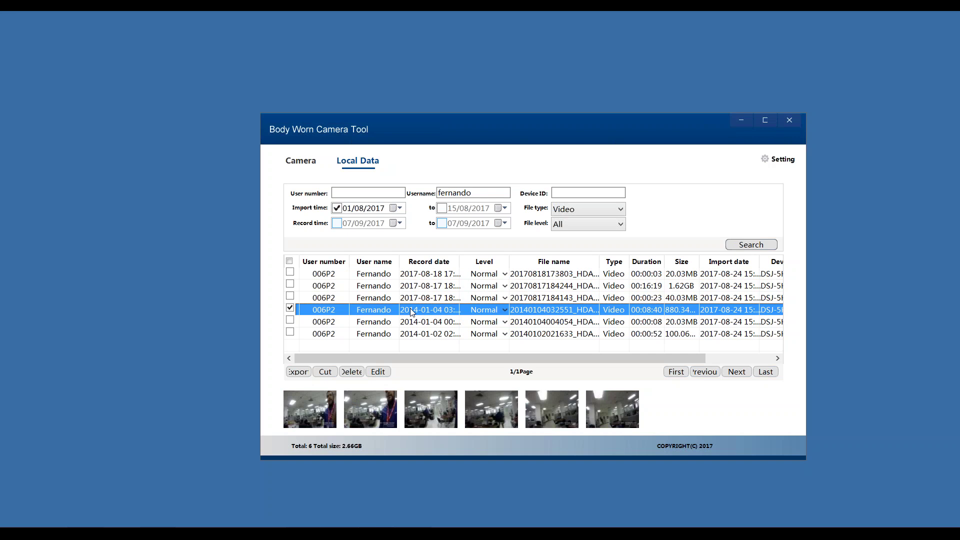
left_click(392, 323)
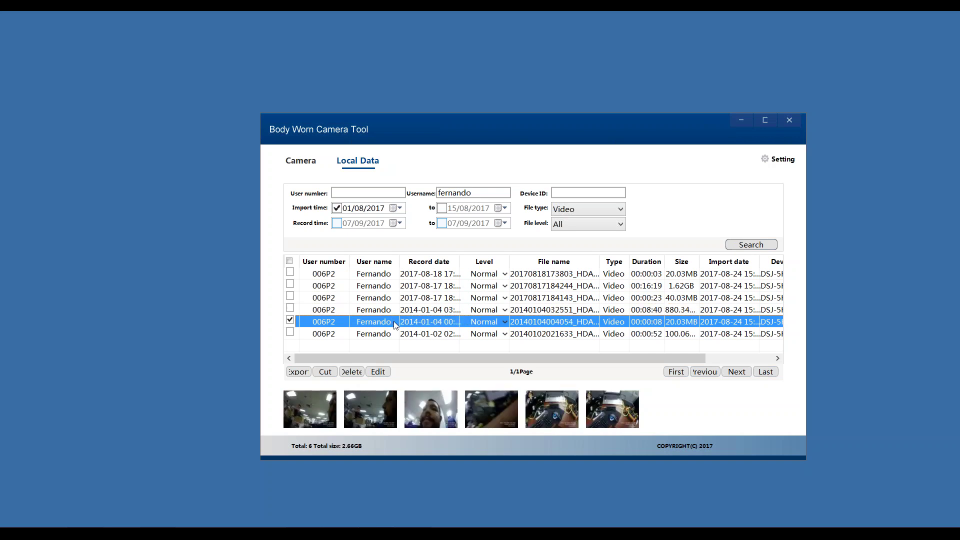
left_click(416, 334)
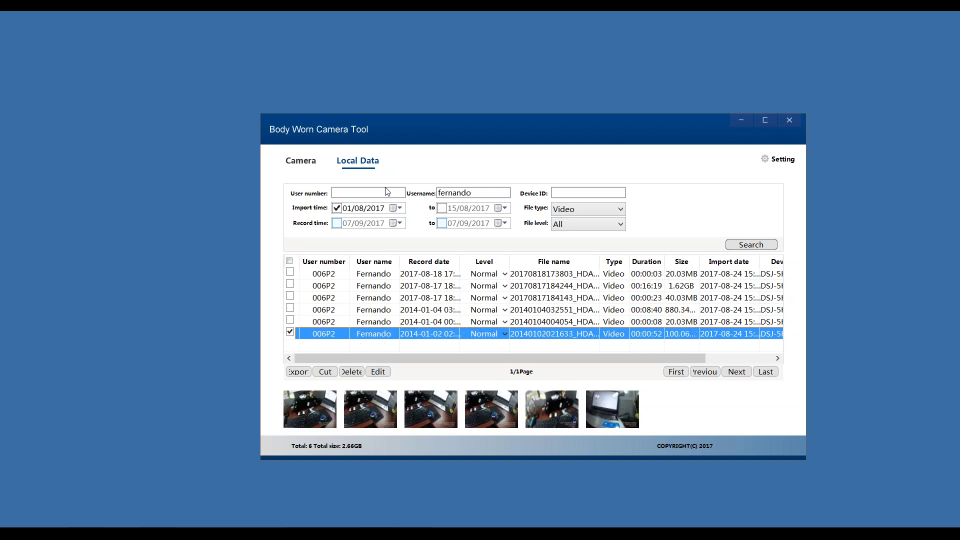
- Filter to the first user's single video, preview it, and play the 00:14:41 clip
double_click(475, 193)
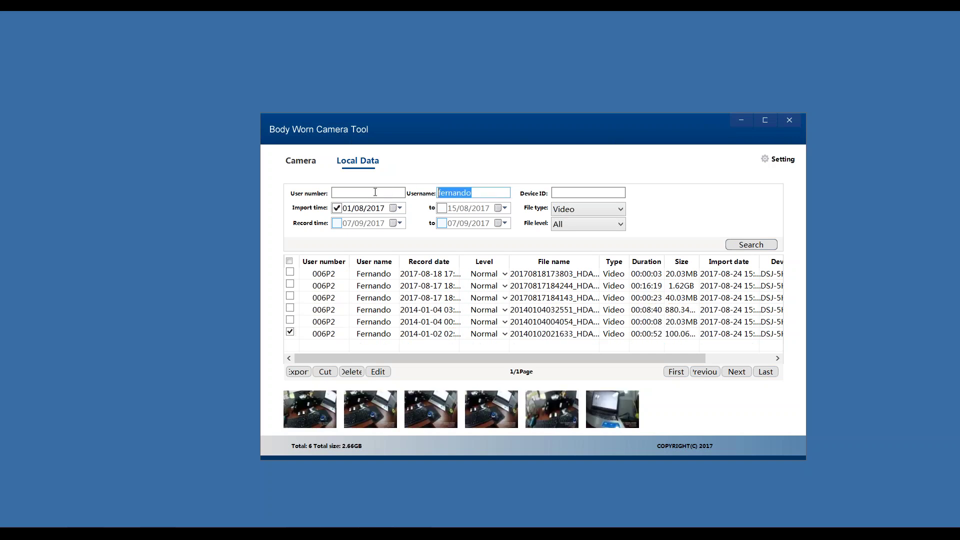
type("jonathan")
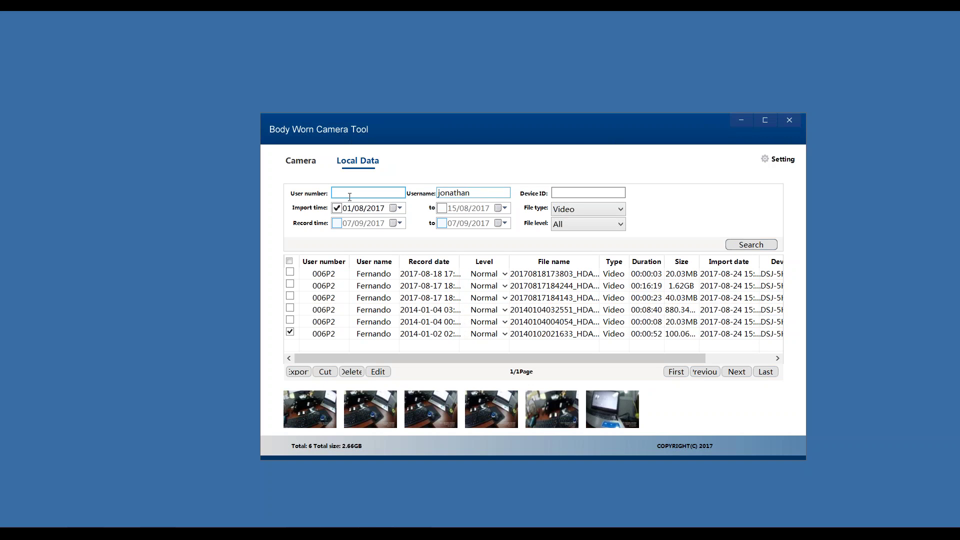
key("Return")
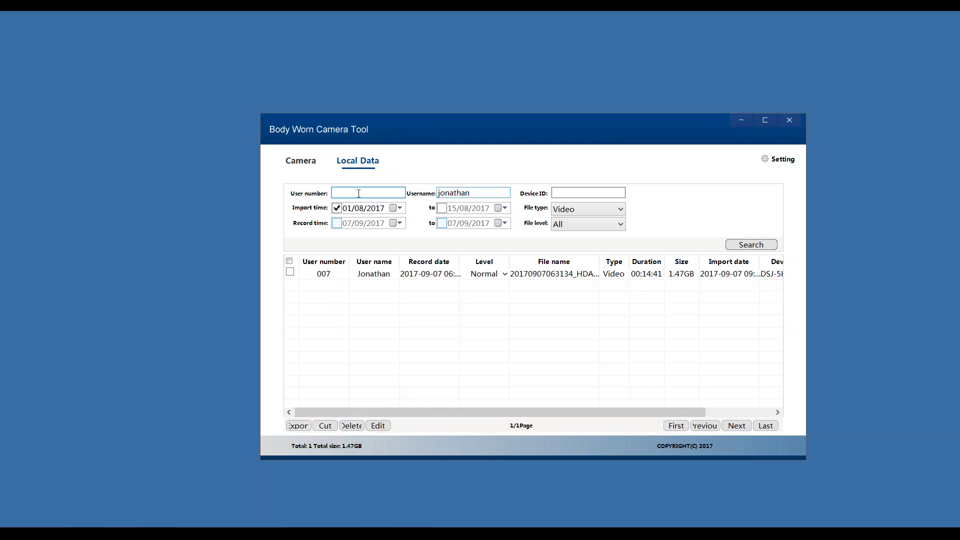
left_click(417, 277)
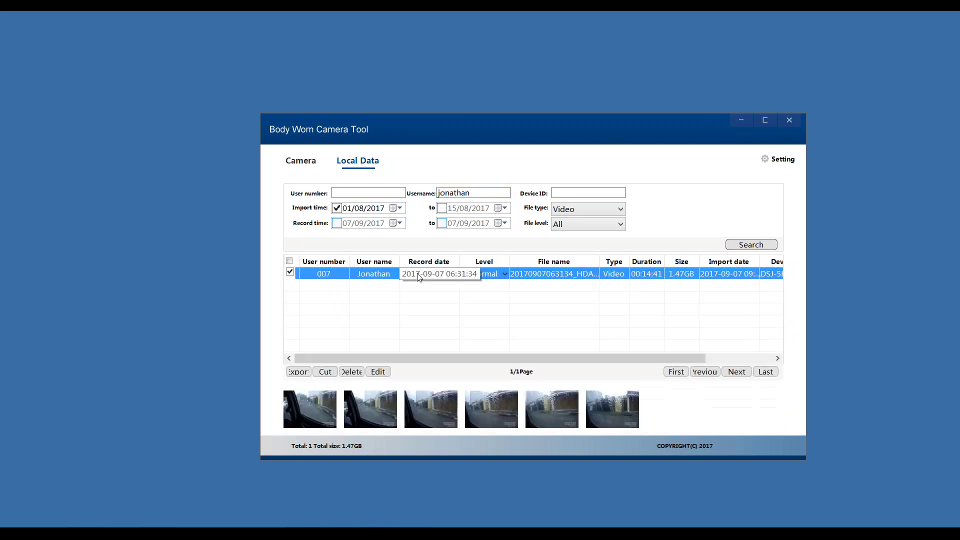
double_click(546, 272)
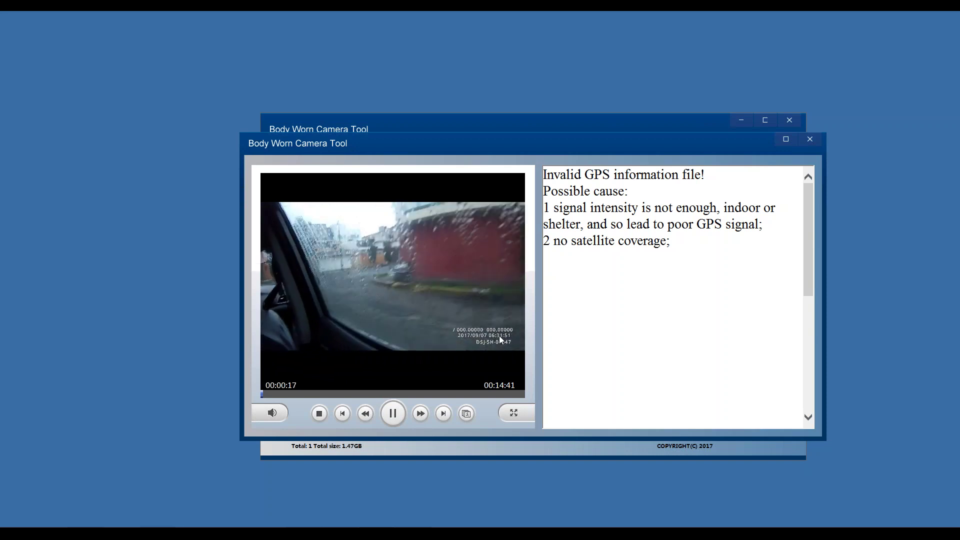
- Skip ahead through the 14-minute clip, toggle full screen, then close the player
left_click(309, 393)
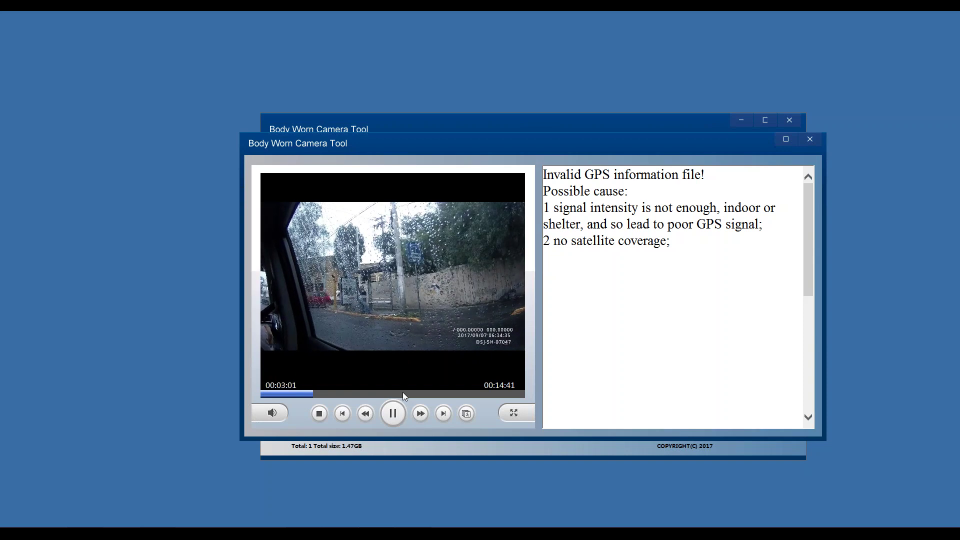
left_click(403, 393)
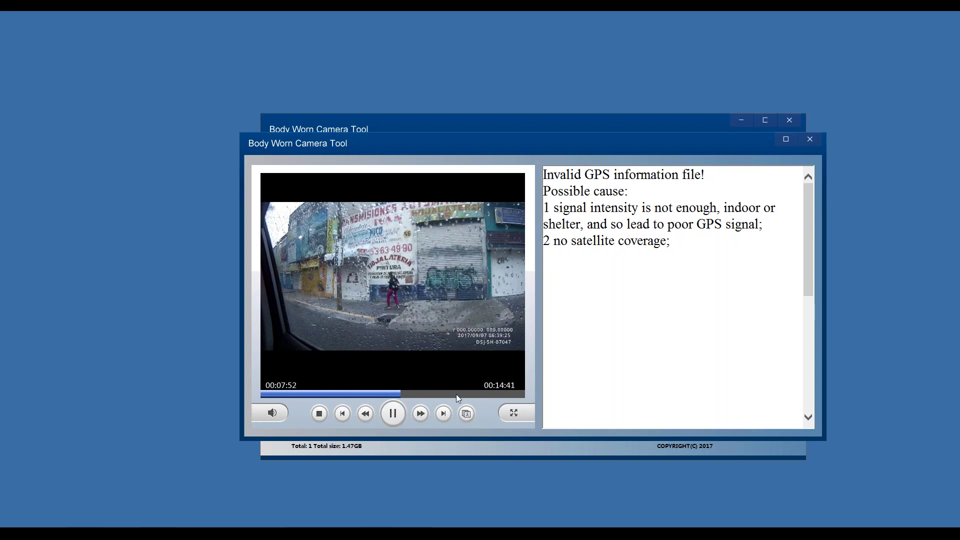
left_click(518, 415)
mouse_move(294, 305)
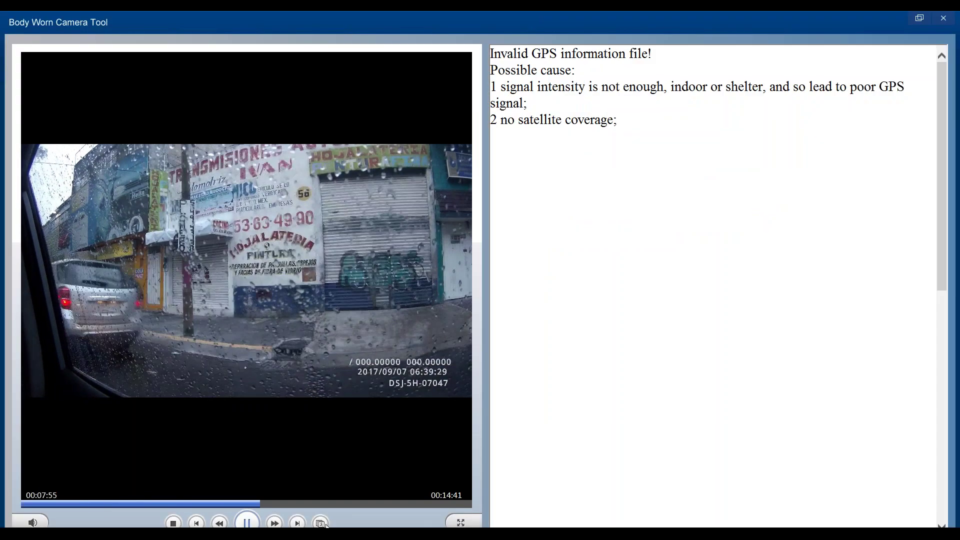
left_click(454, 525)
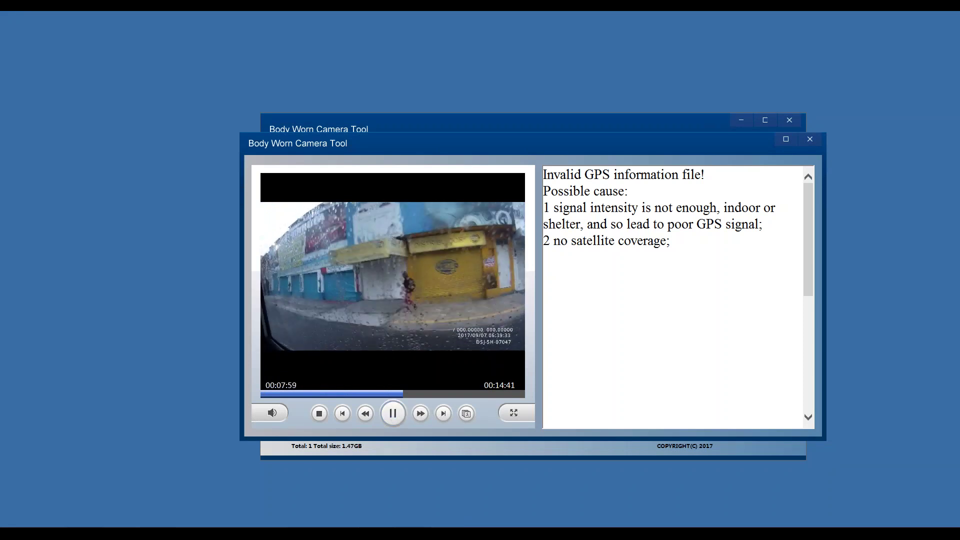
left_click(810, 141)
left_click_drag(480, 192, 408, 192)
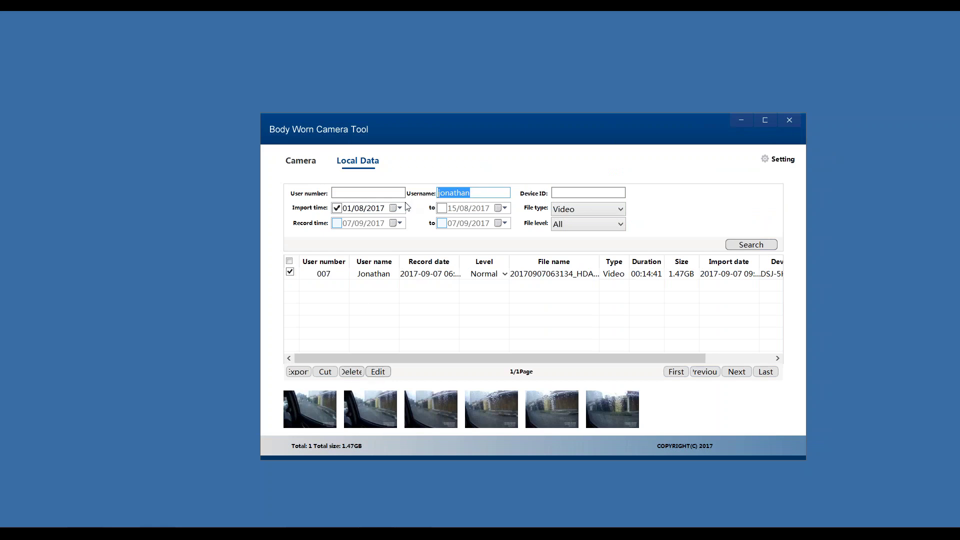
key("BackSpace")
left_click(742, 246)
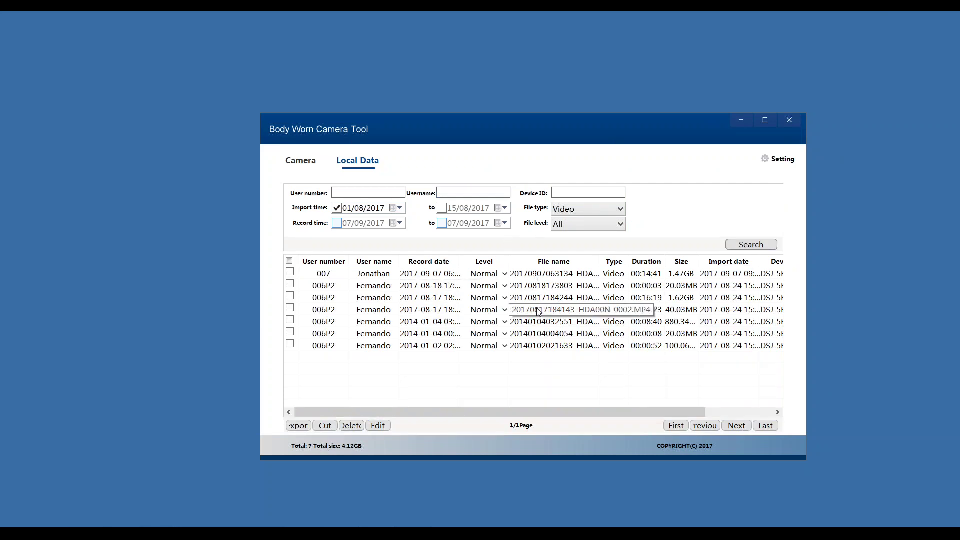
left_click(424, 287)
key("Down")
key("Down")
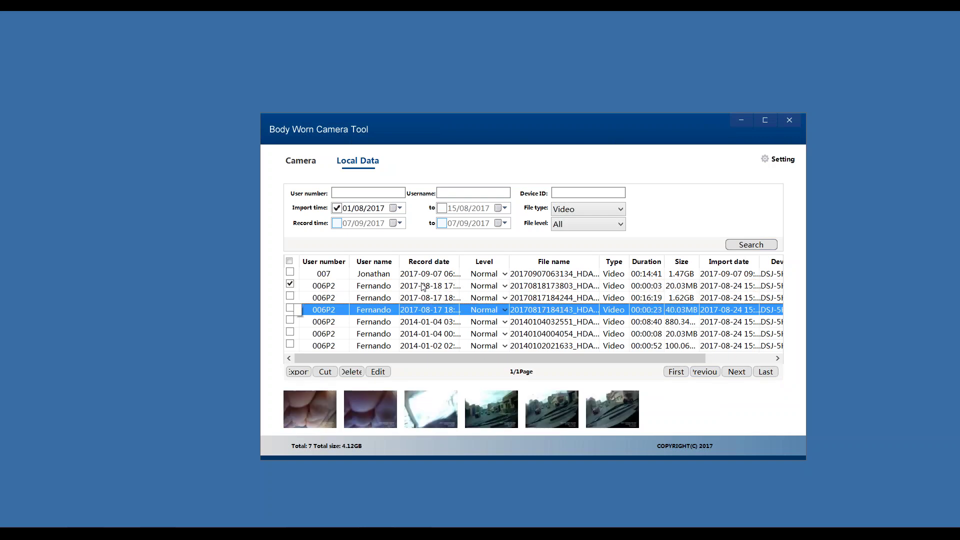
key("Down")
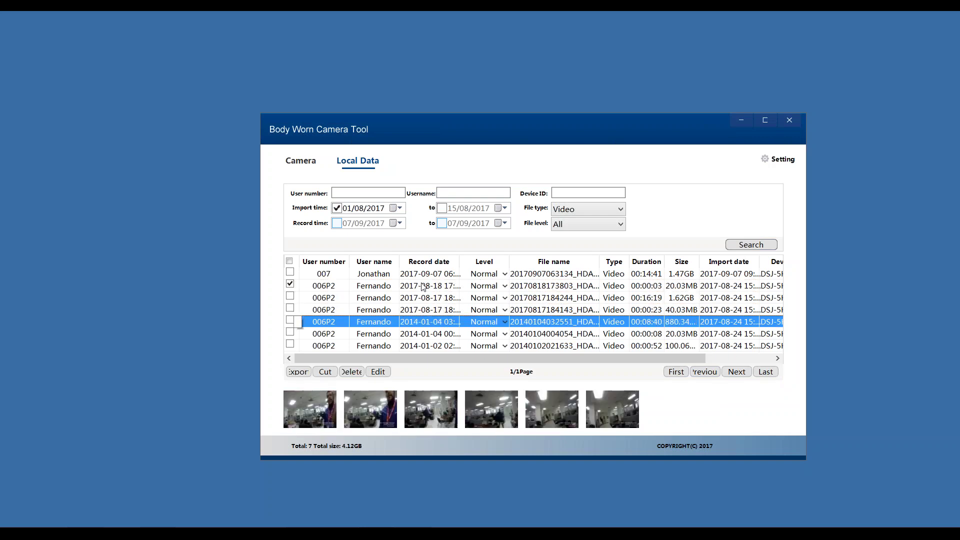
key("Down")
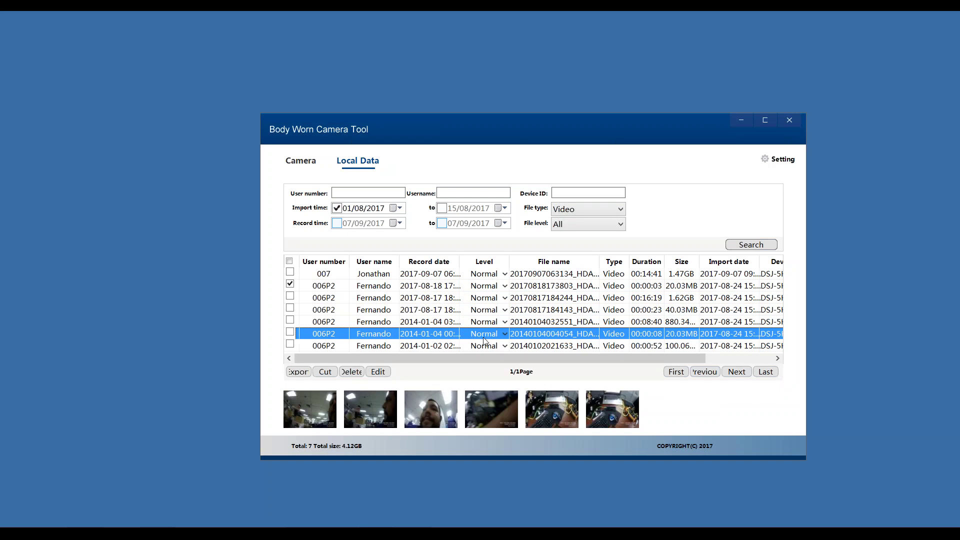
double_click(545, 334)
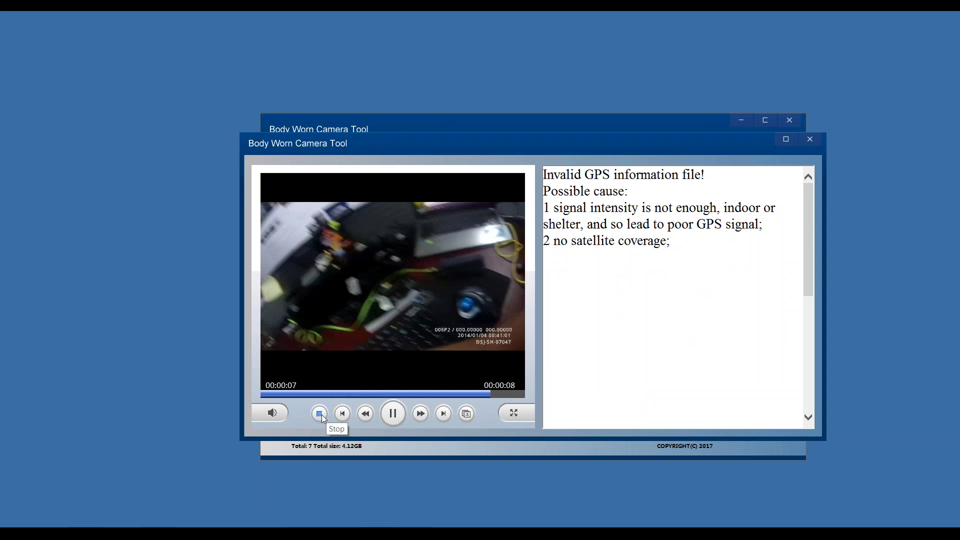
left_click(810, 140)
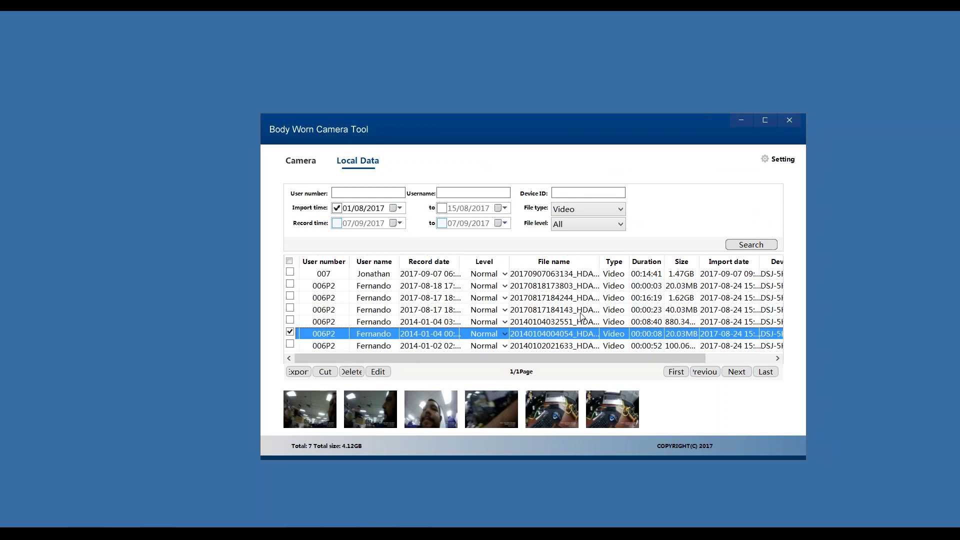
left_click(429, 330)
left_click(296, 371)
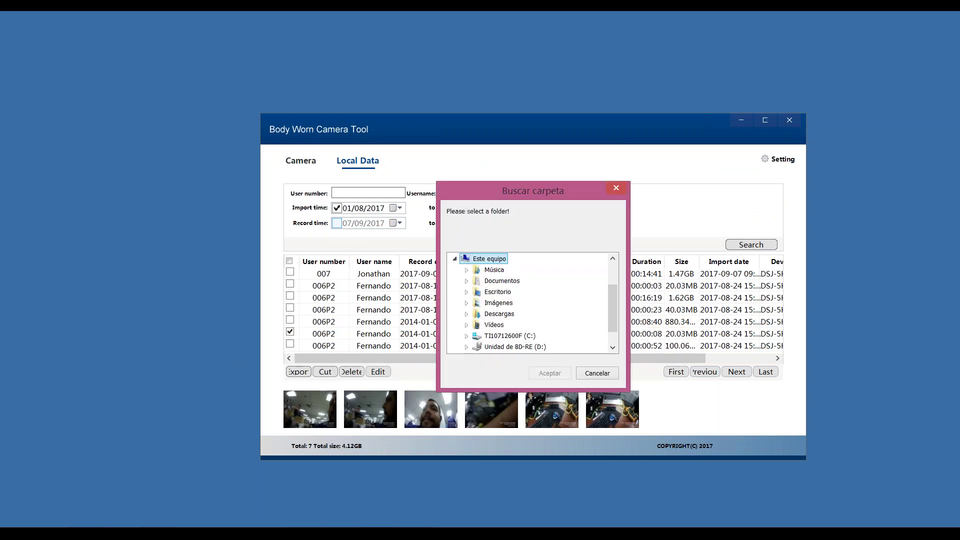
scroll(548, 302, "down", 1)
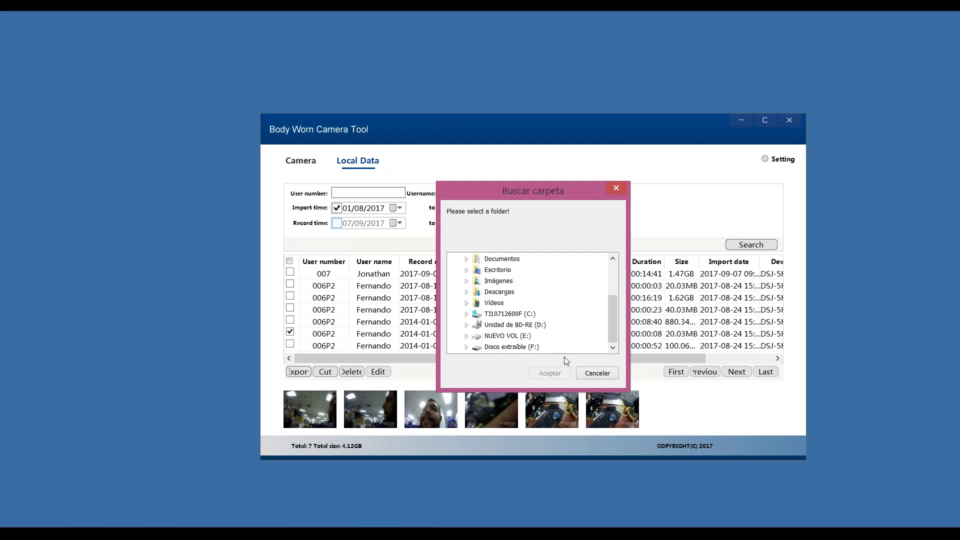
left_click(596, 373)
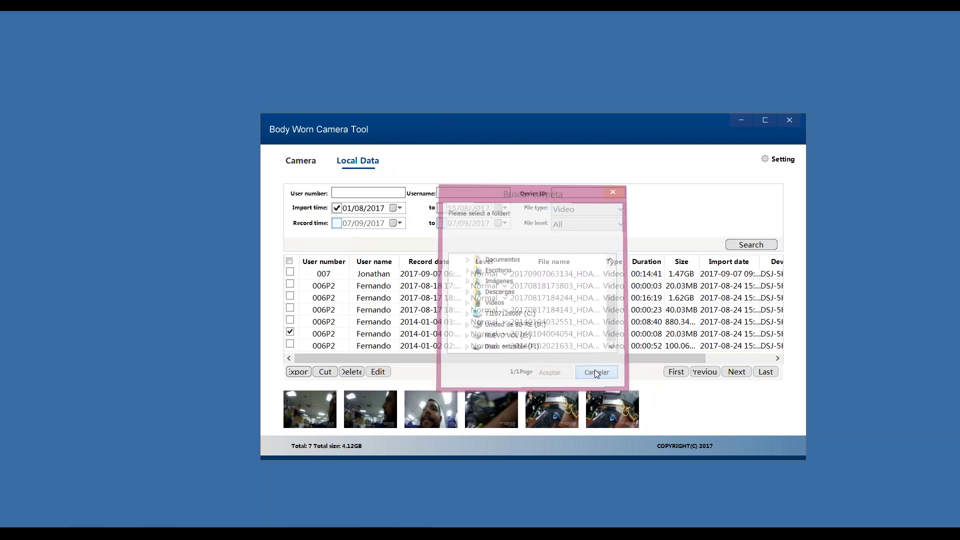
- In Settings, browse the network location and drives like NUEVO VOL (E:) for a storage folder
left_click(778, 160)
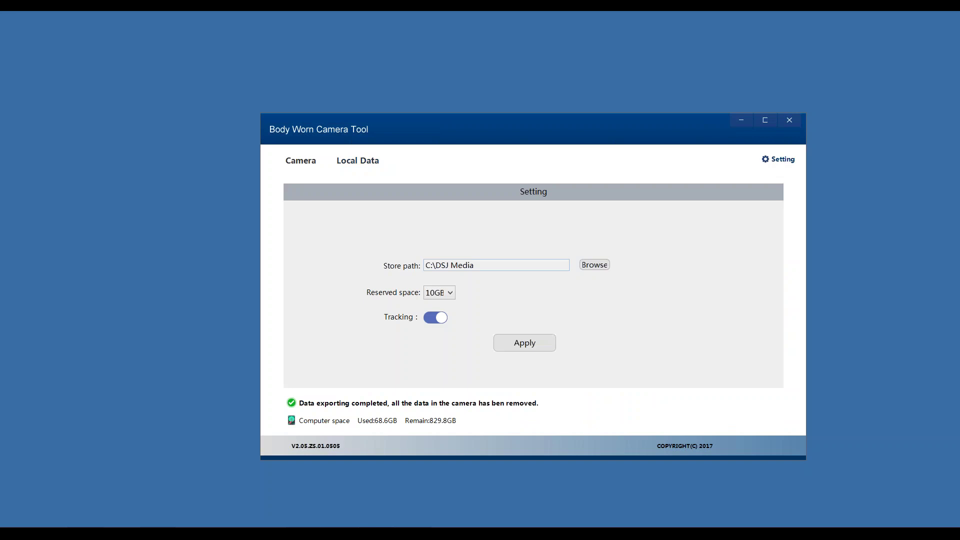
left_click(594, 265)
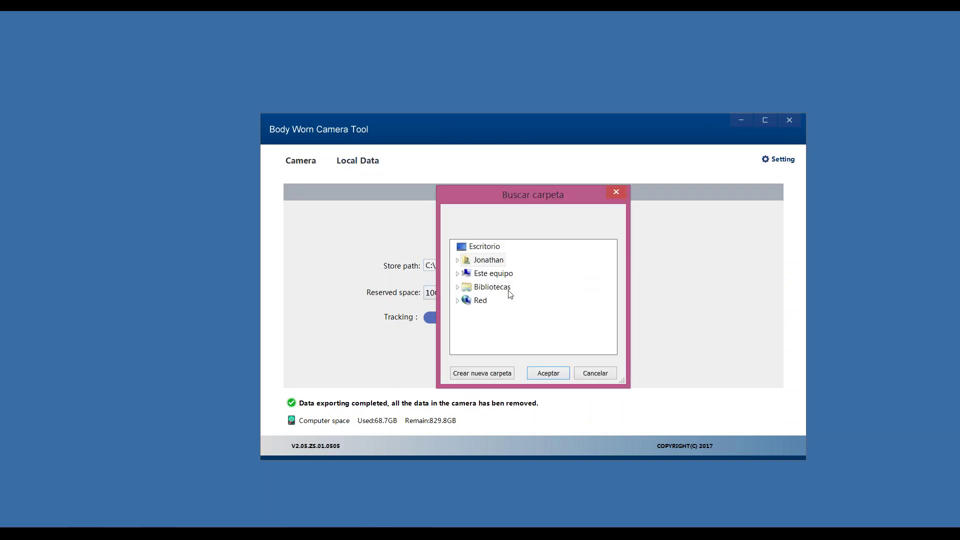
left_click(466, 300)
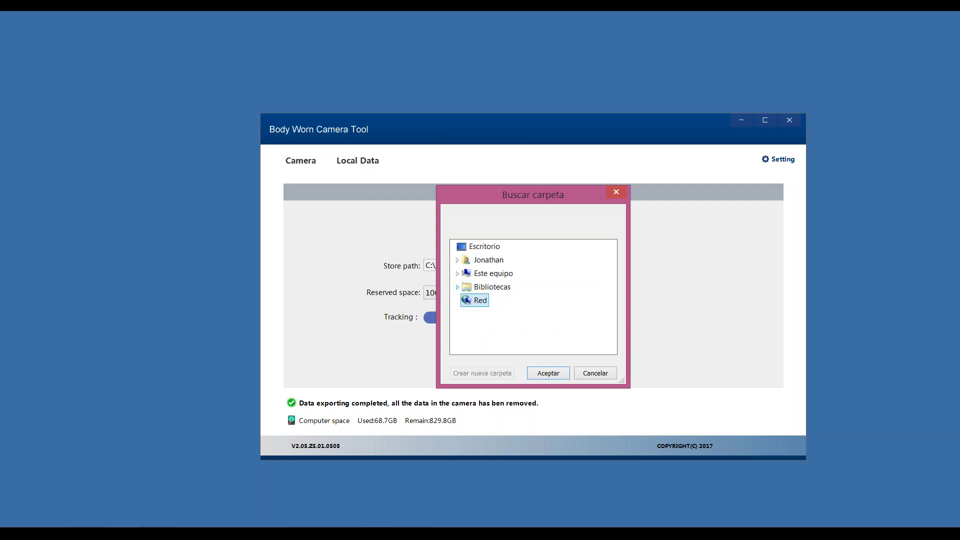
left_click(458, 273)
scroll(500, 300, "down", 2)
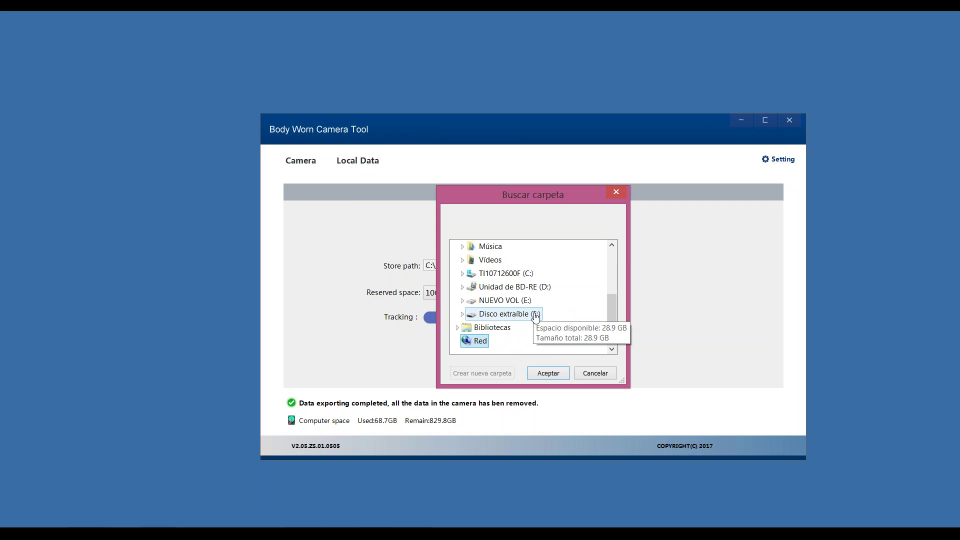
left_click(500, 300)
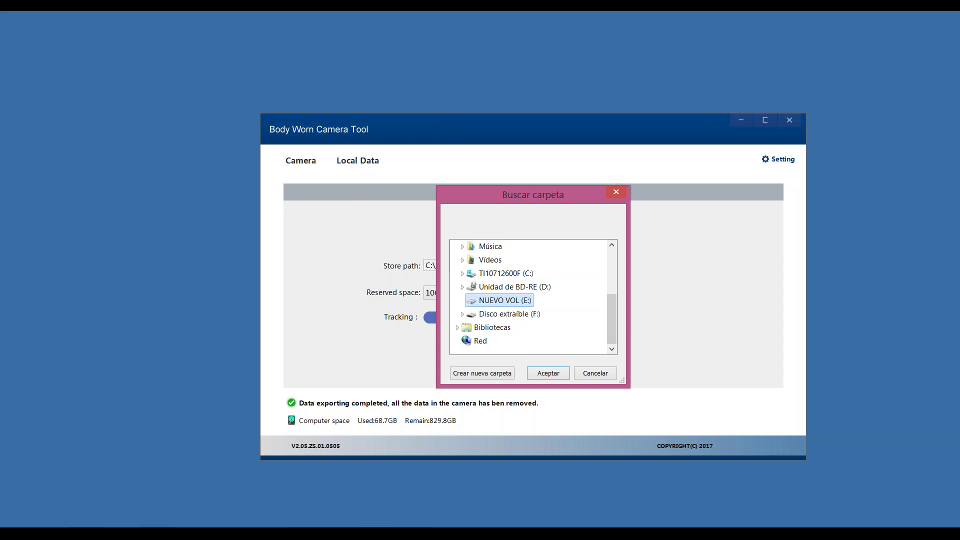
- Cancel, keeping C:\DSJ Media, and return to the Camera page via Local Data
left_click(590, 373)
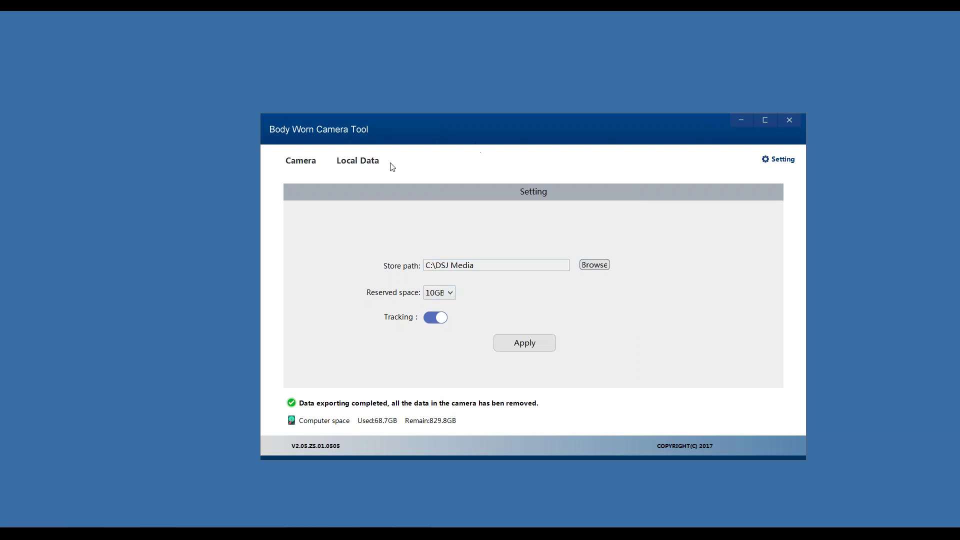
left_click(358, 167)
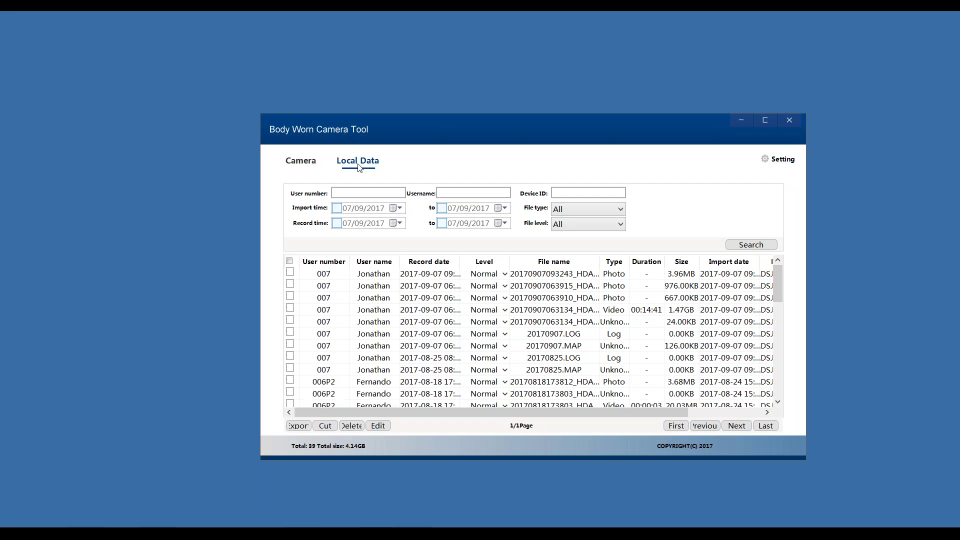
left_click(300, 168)
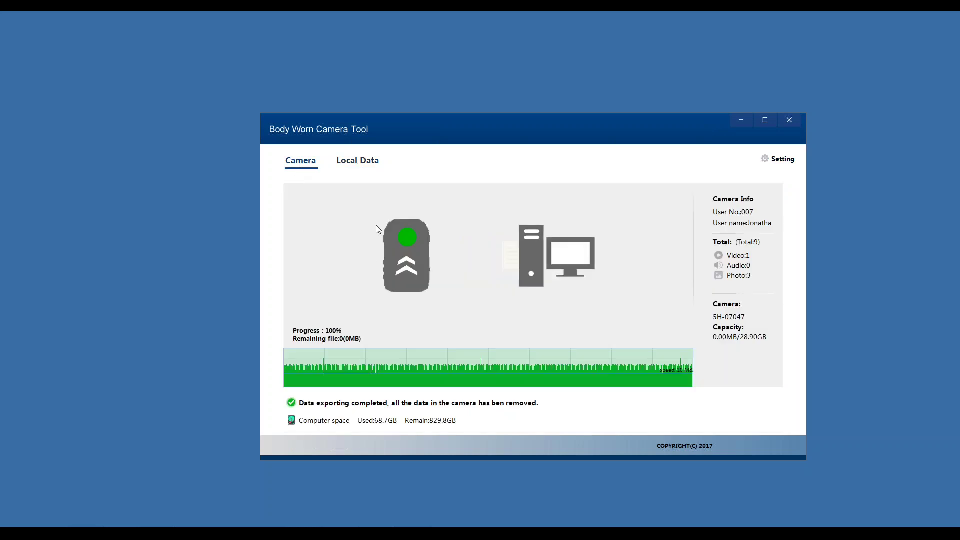